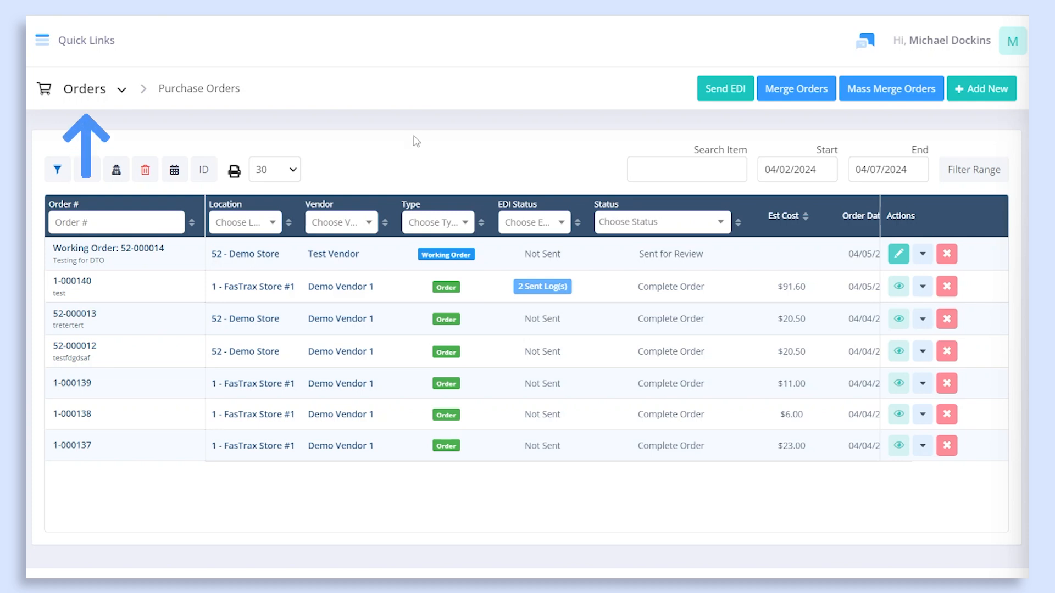
Step: Open the Orders page of the purchase orders section
click(121, 92)
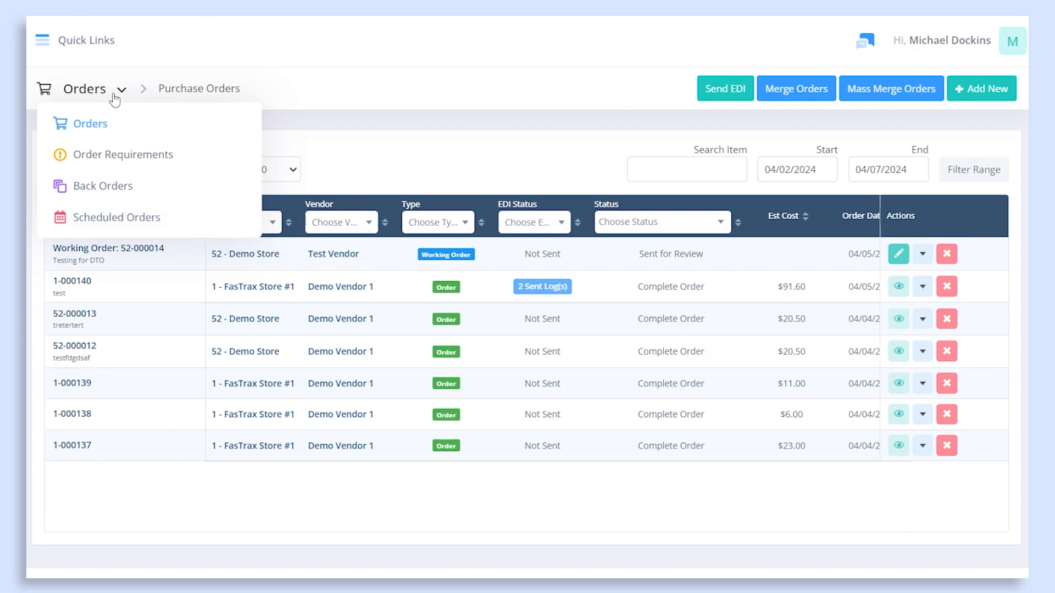
click(104, 125)
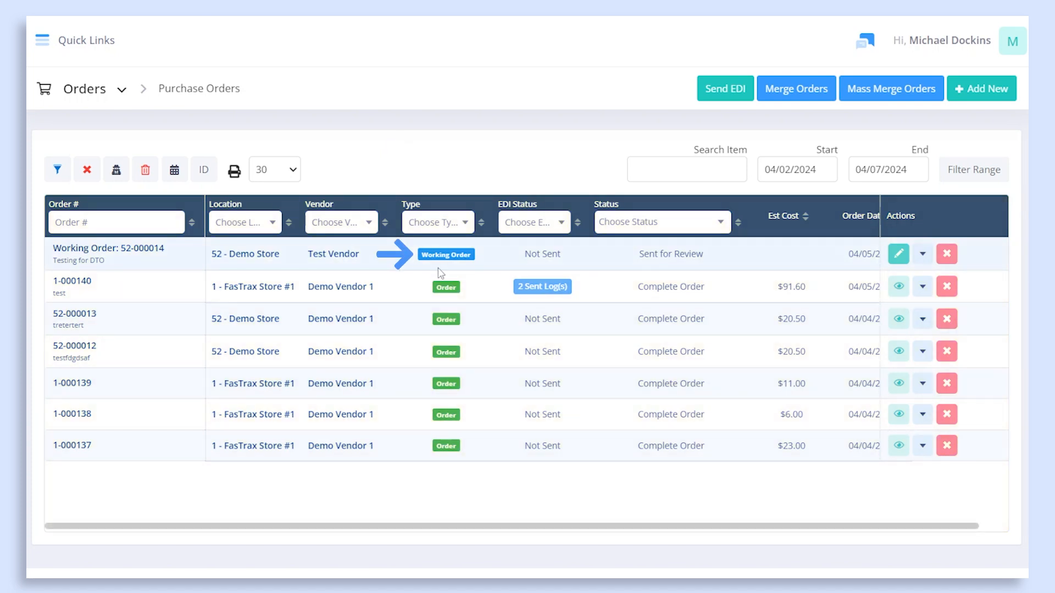
Step: Filter the purchase orders by type Working Order, switch the filter to Order, and clear the type filter
click(431, 224)
click(438, 295)
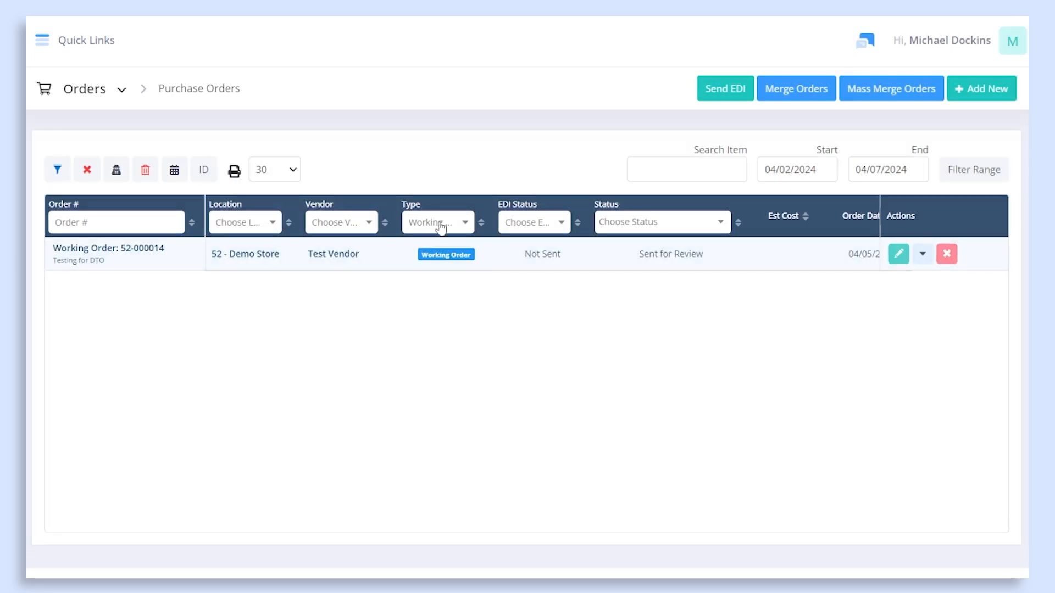
click(442, 224)
click(424, 316)
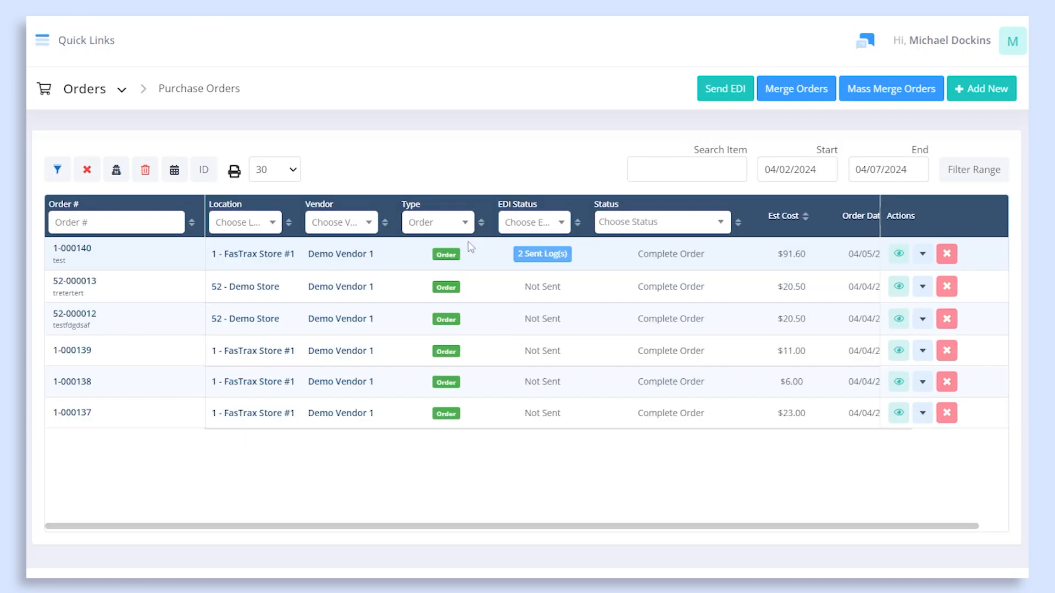
click(421, 224)
click(434, 272)
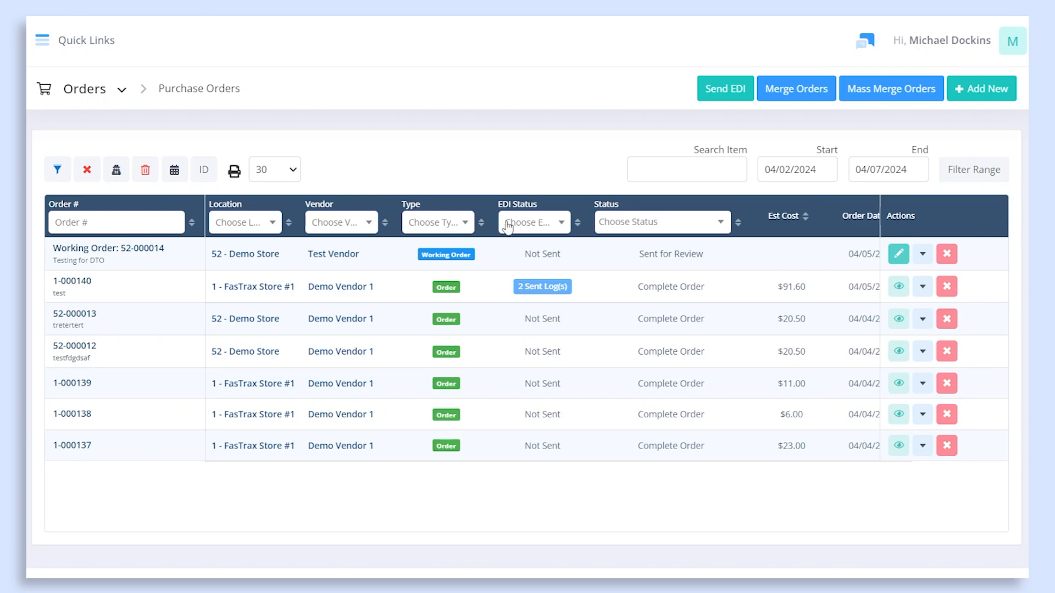
click(837, 172)
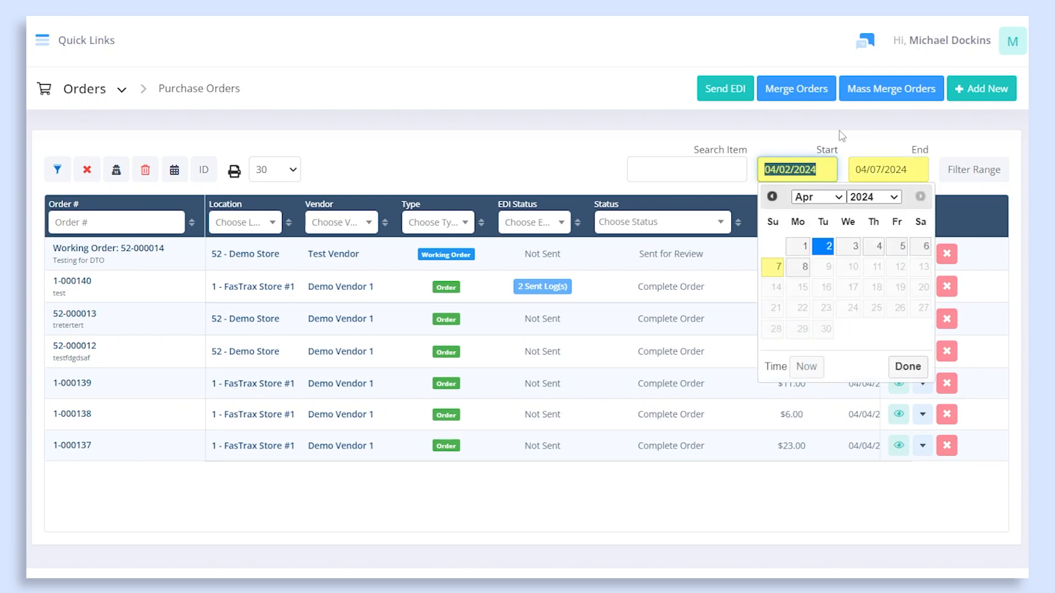
click(815, 125)
Step: List the orders available to merge for Demo Vendor 1 at 1 - FasTrax Store #1, closing Merge Orders without merging
click(800, 92)
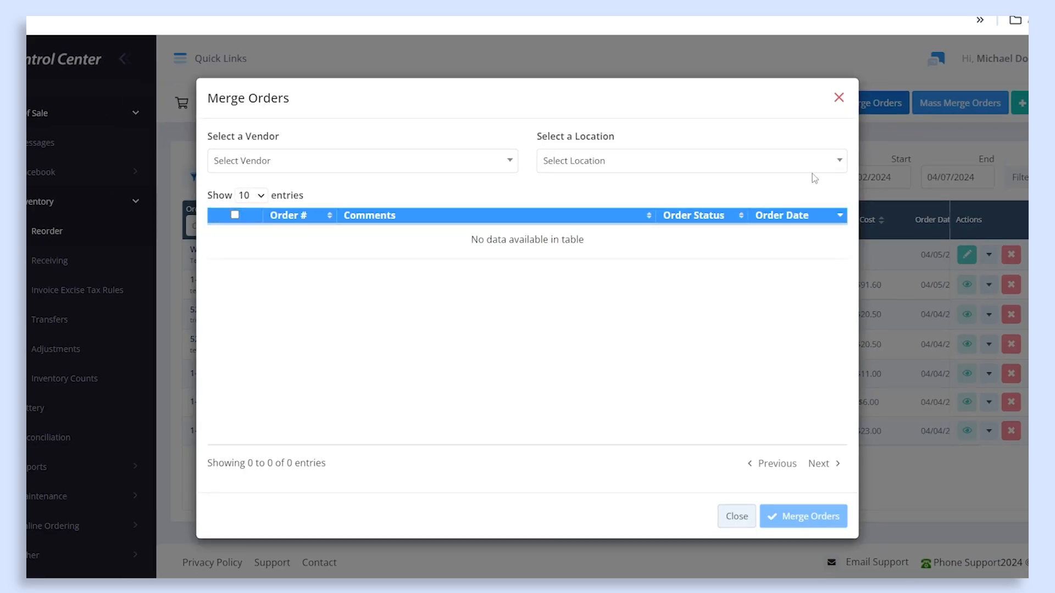
click(429, 163)
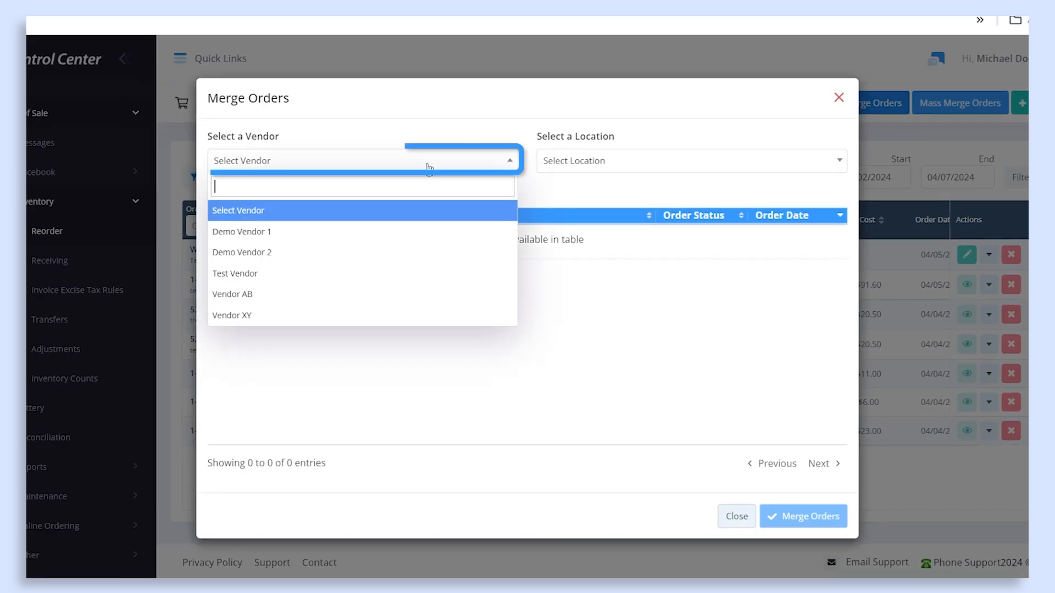
click(428, 232)
click(624, 163)
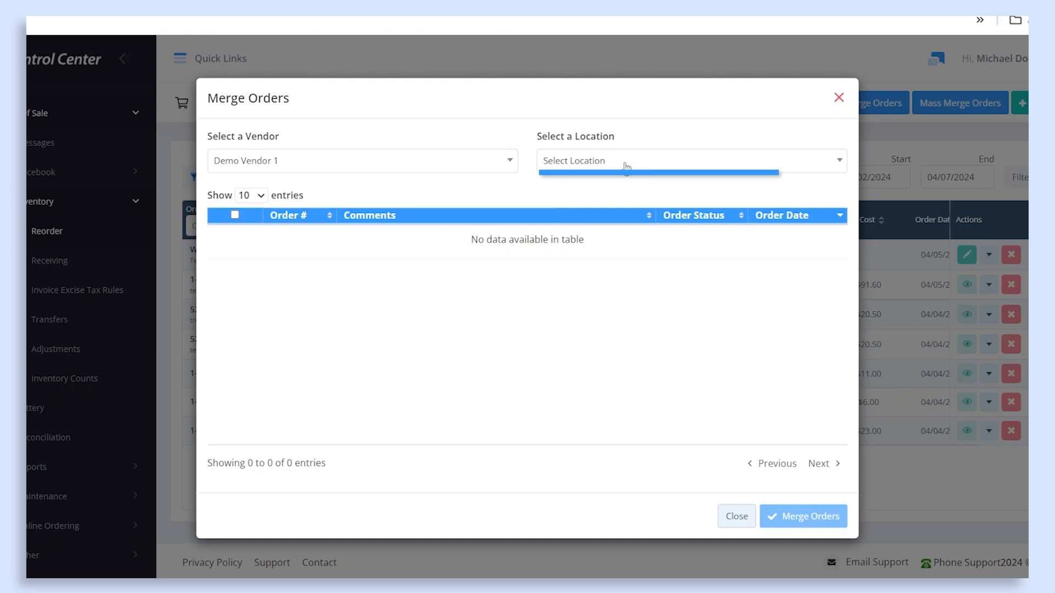
click(578, 231)
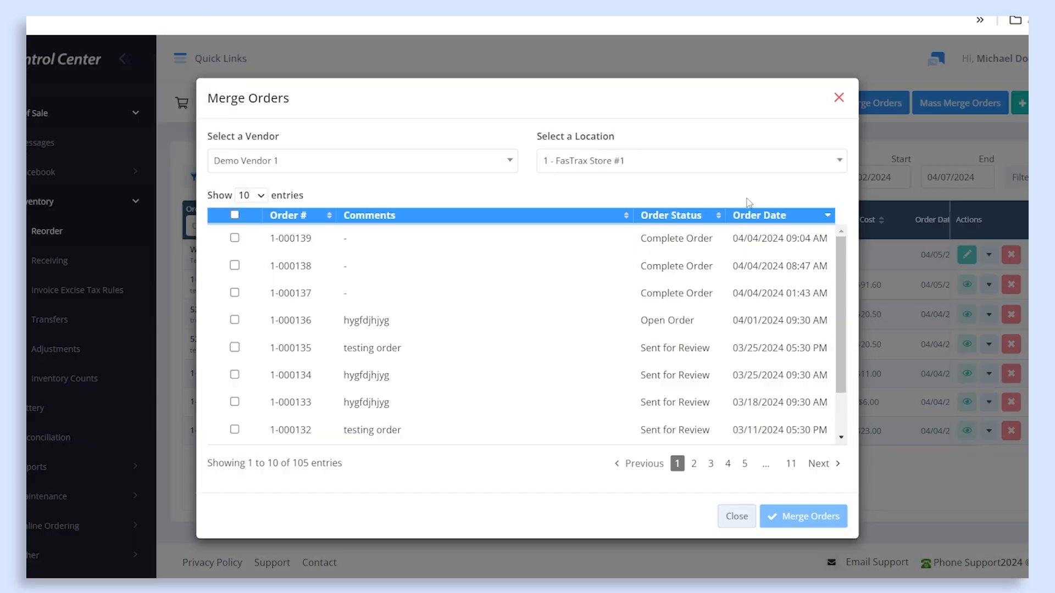
click(839, 100)
Step: Examine the vendor and location choices for Mass Merge Orders and close the dialog without merging
click(890, 107)
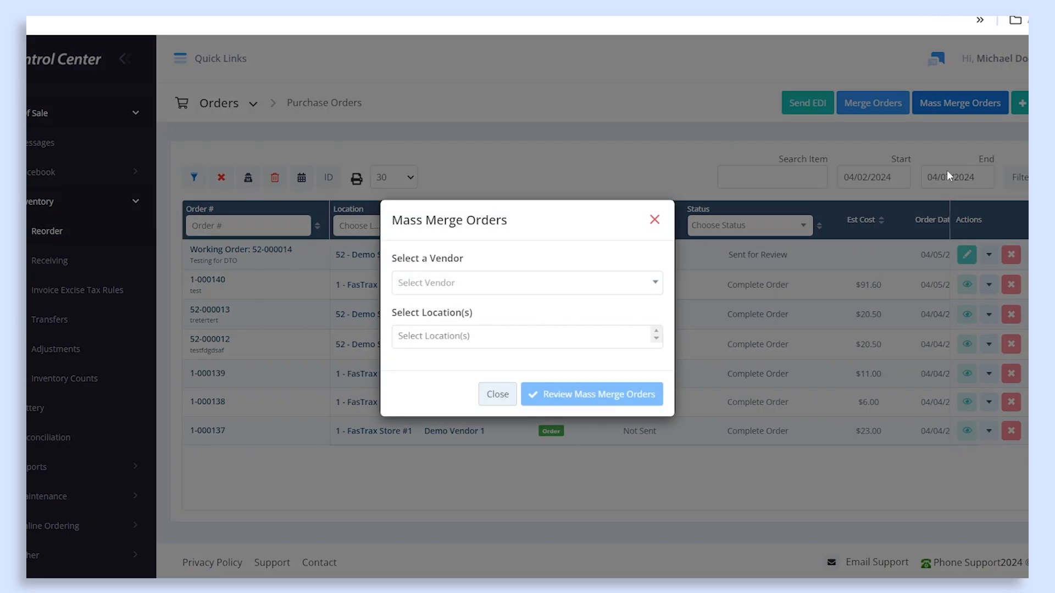
click(483, 282)
click(482, 241)
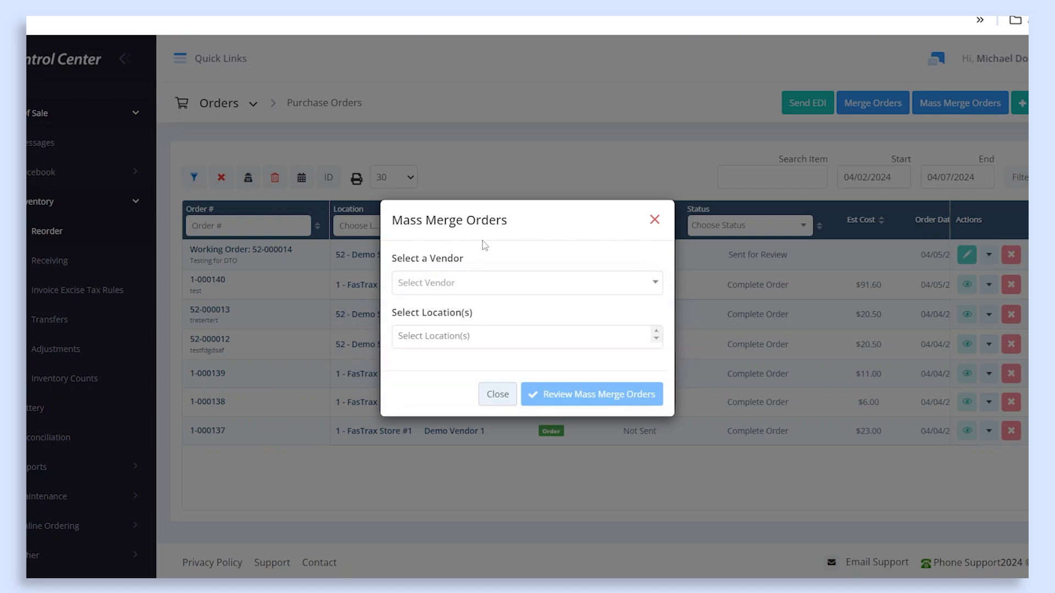
click(654, 218)
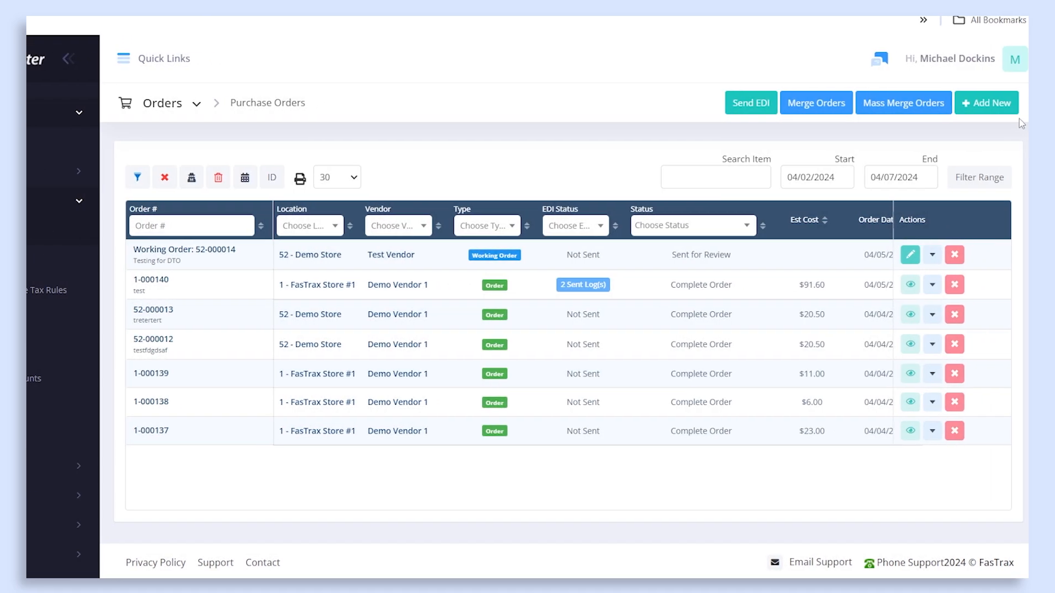
Step: Start a new purchase order for location 1 - FasTrax Store #1 with vendor Demo Vendor 1 and the comment "Demo"
click(992, 106)
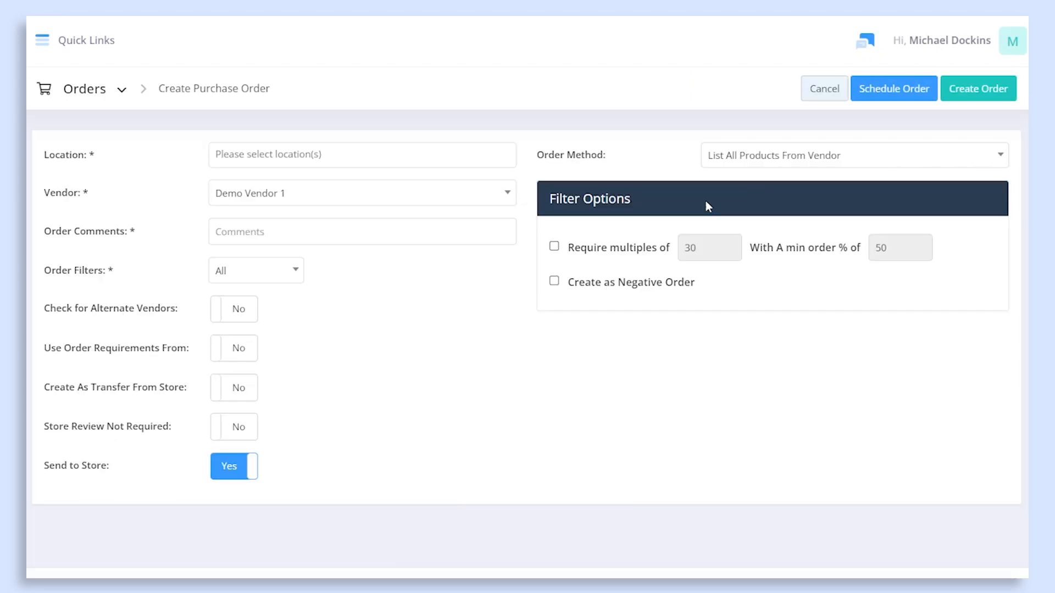
click(291, 155)
click(277, 180)
click(200, 188)
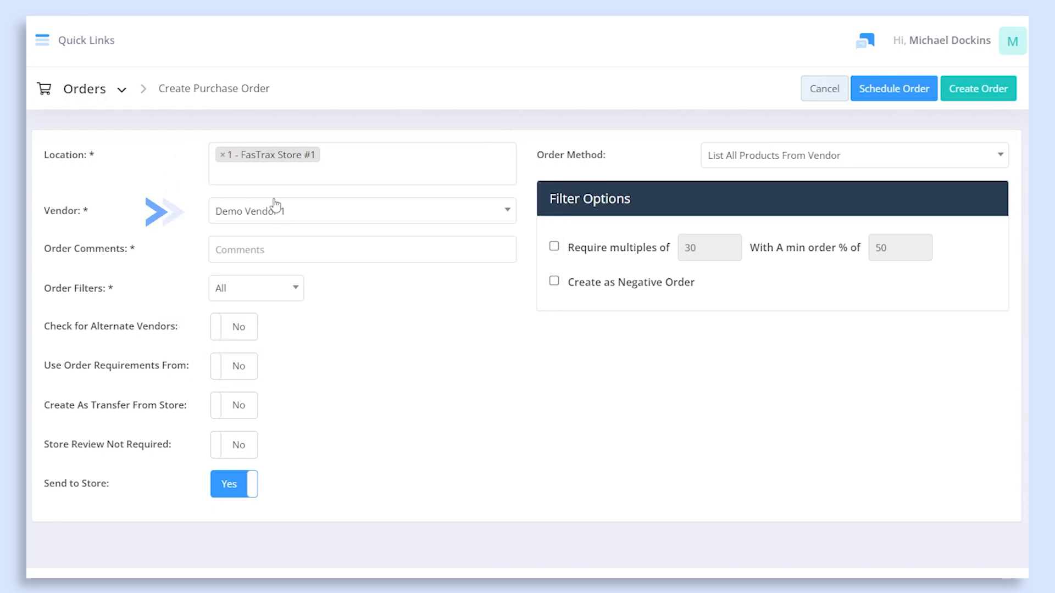
click(278, 214)
click(264, 265)
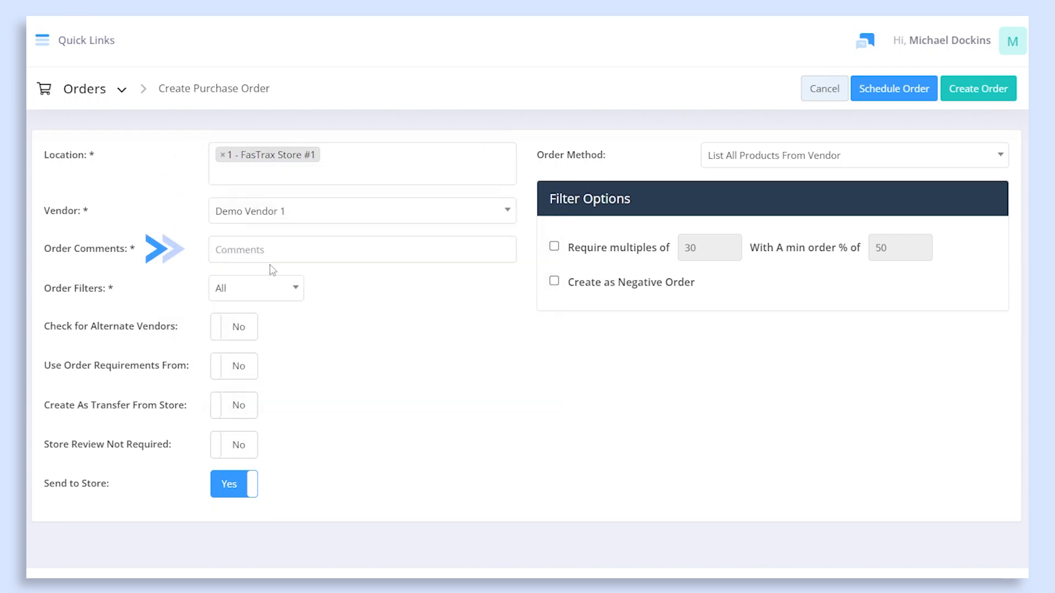
click(267, 258)
text(Demo)
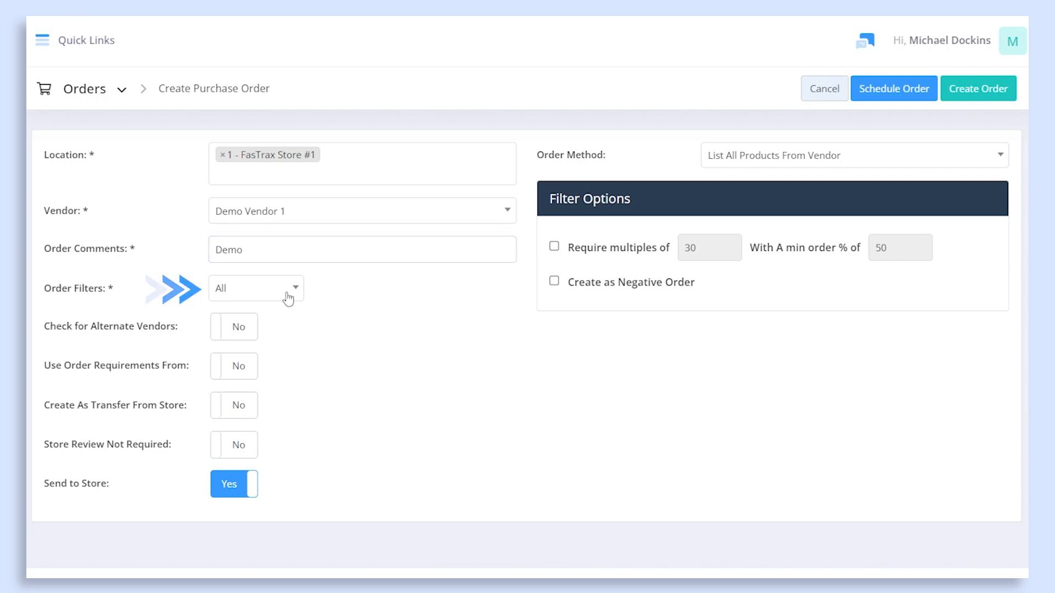
Step: Examine the department and category options among the order filters and close them without applying a filter
click(282, 295)
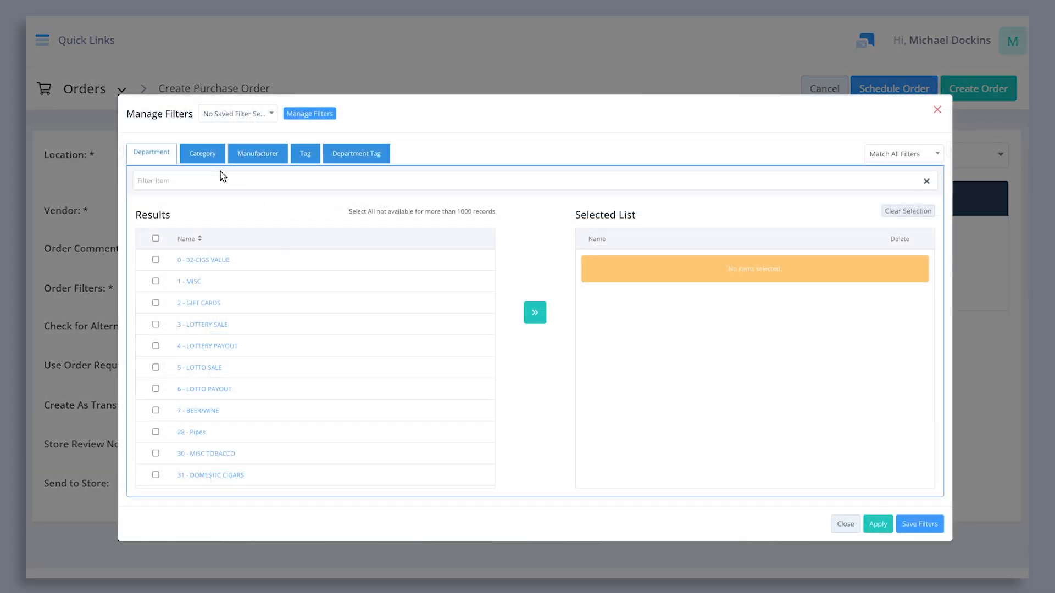
click(215, 161)
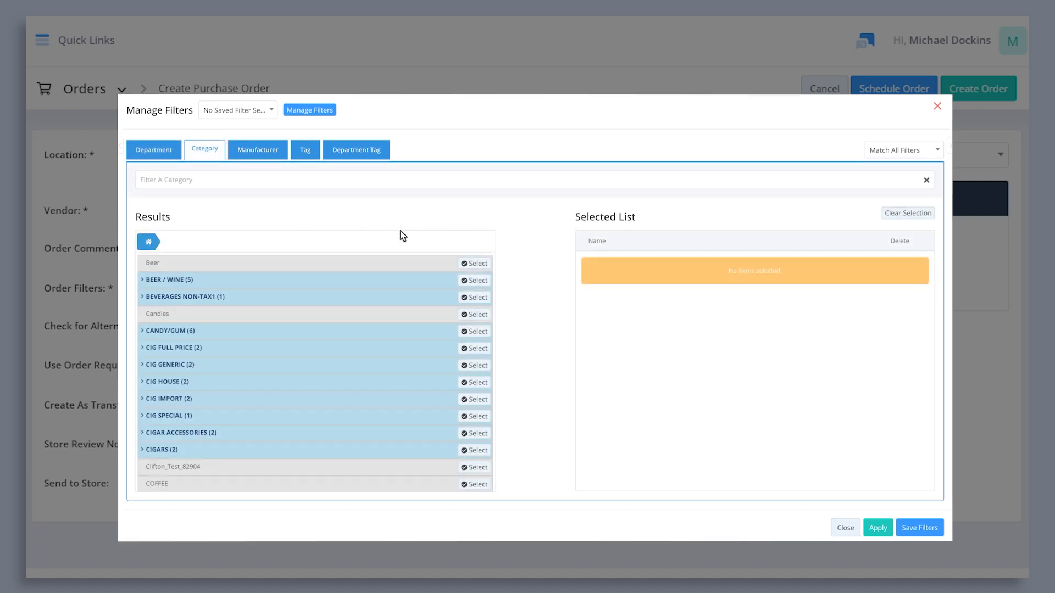
click(842, 528)
Step: Enable checking for alternate vendors and use the order requirements from Test
click(239, 329)
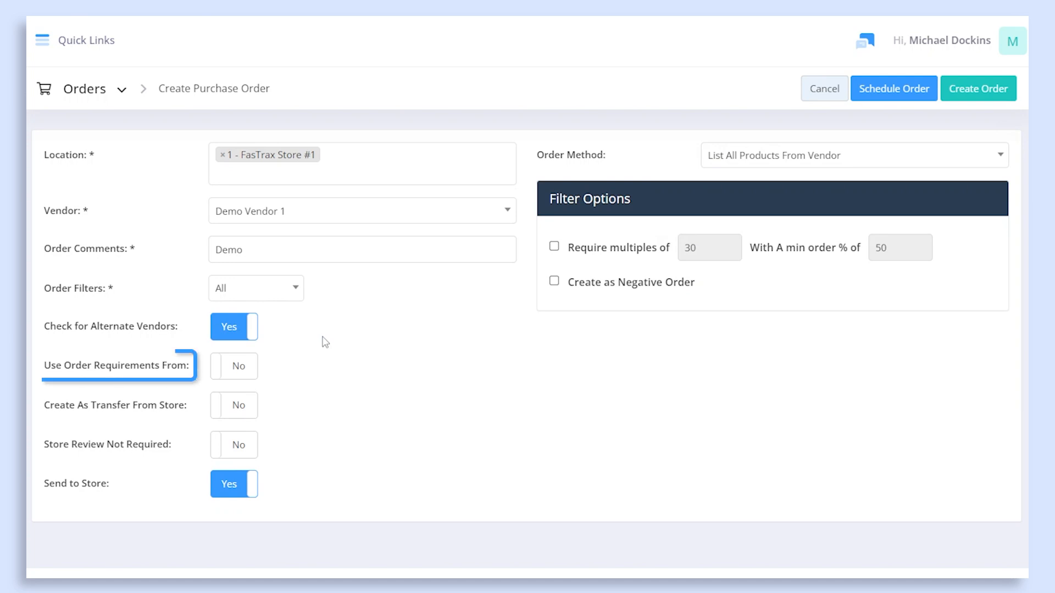
click(233, 366)
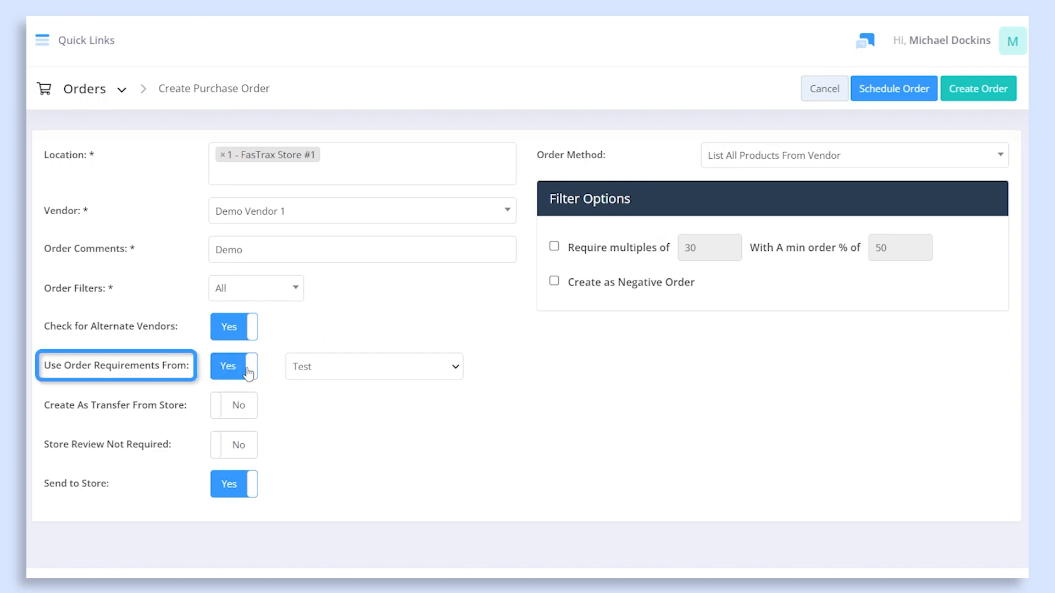
click(319, 371)
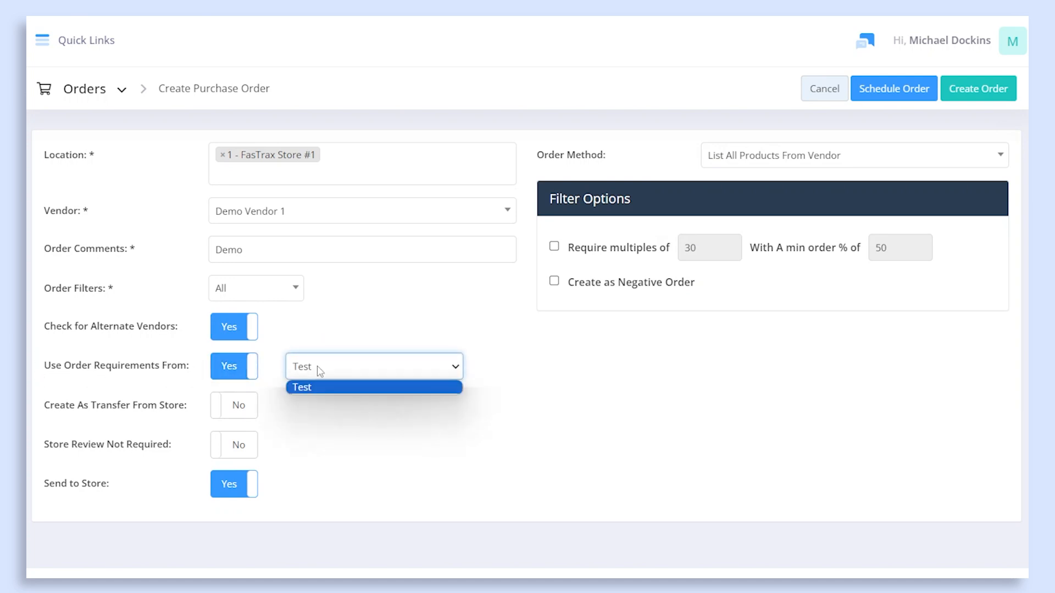
click(317, 394)
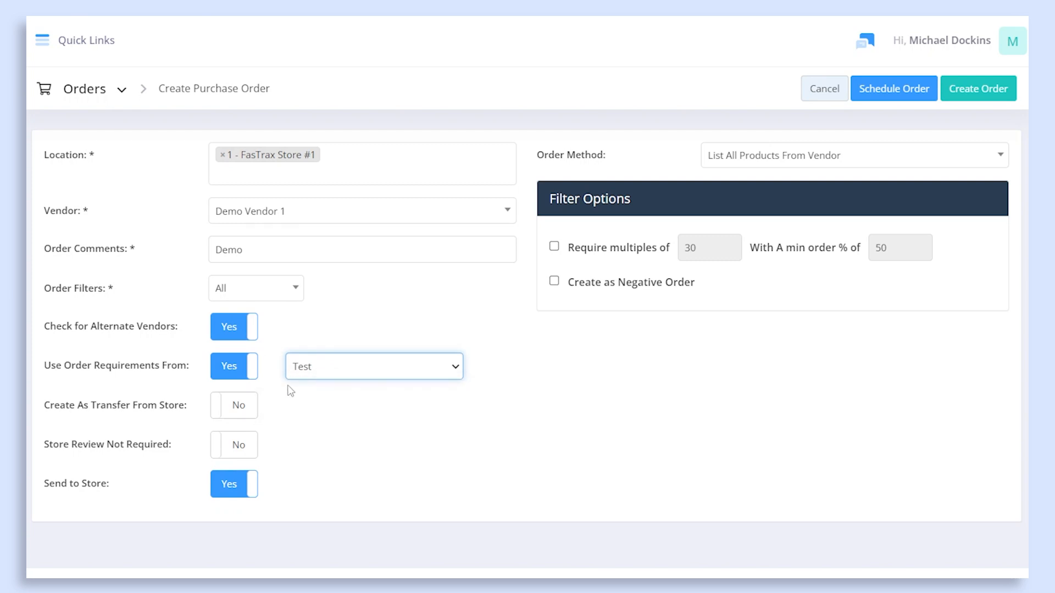
Step: Set the order as a transfer from 2 - FasTrax Store #2, and switch Store Review Not Required on and off again
click(231, 413)
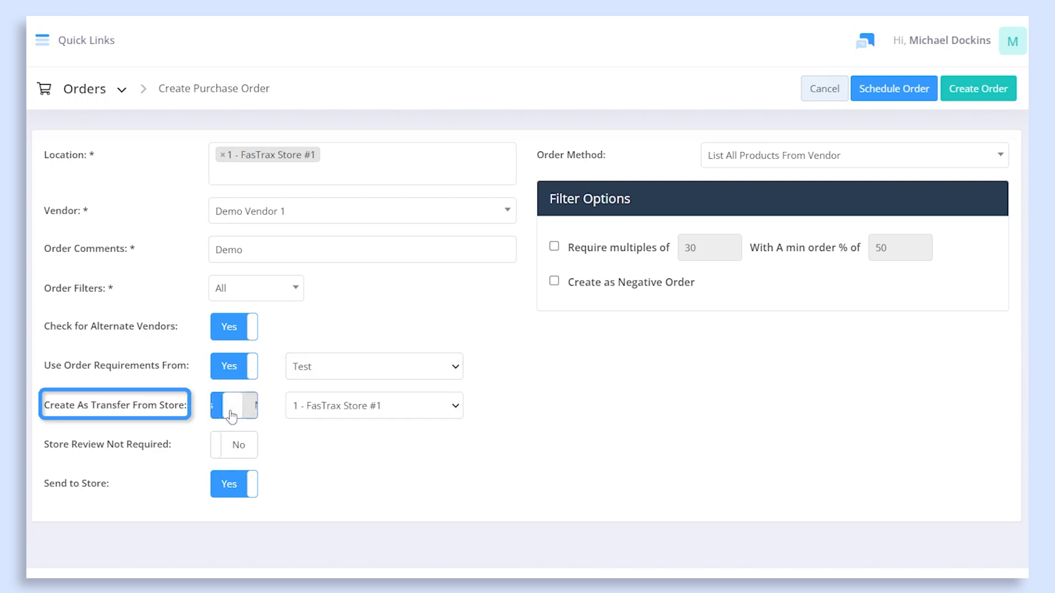
click(304, 416)
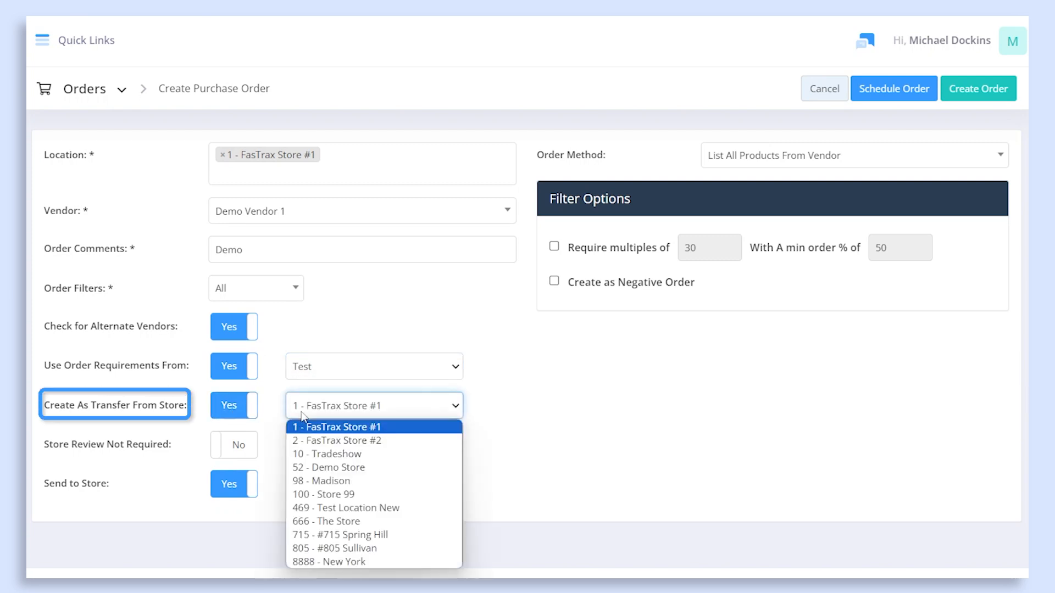
click(329, 443)
click(243, 450)
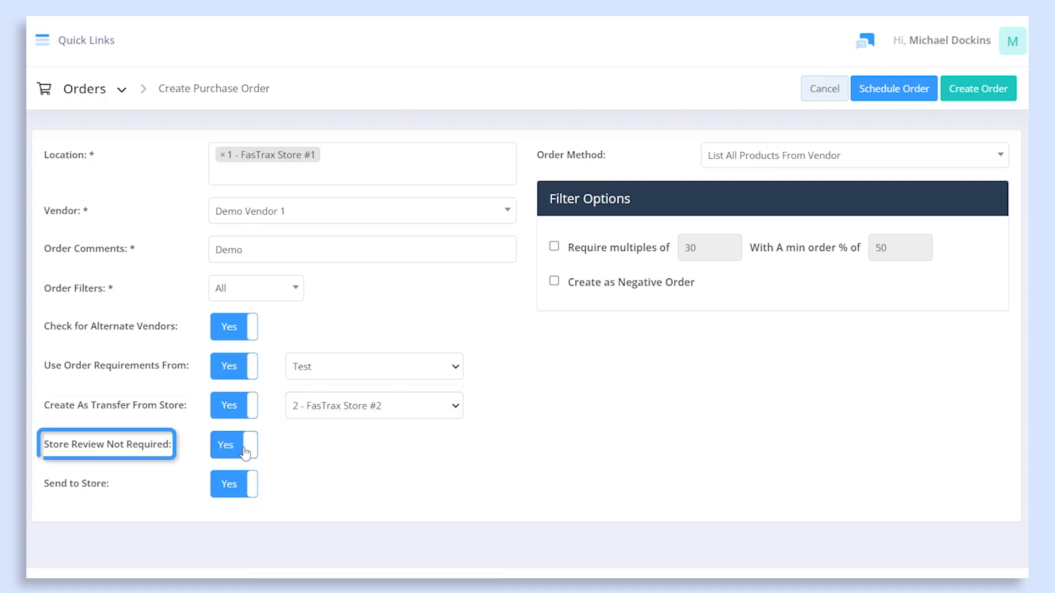
click(243, 450)
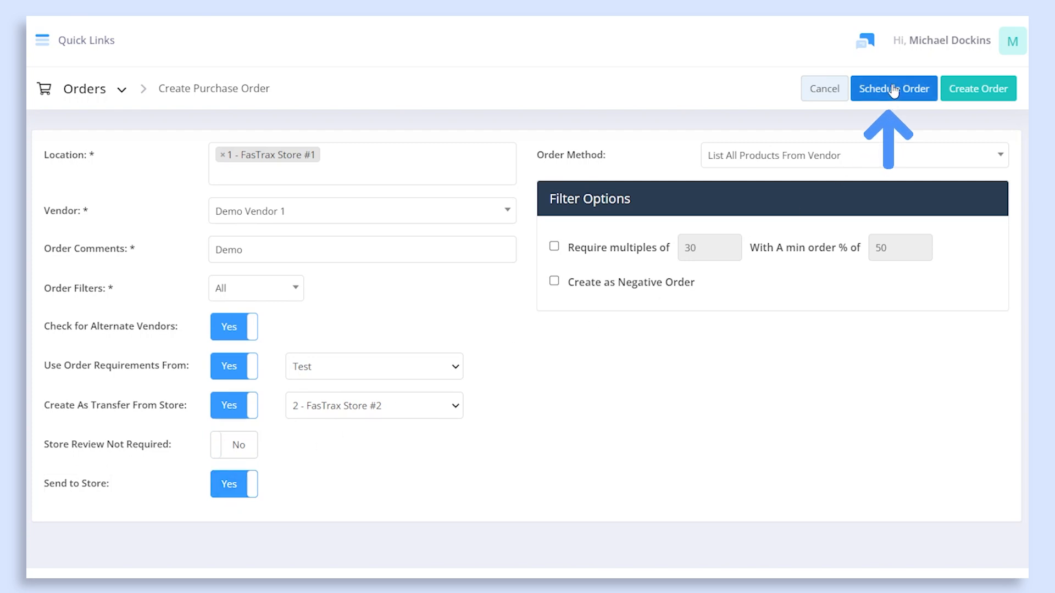
Step: Turn off the transfer from store, order requirements and alternate vendors options
click(214, 405)
click(226, 367)
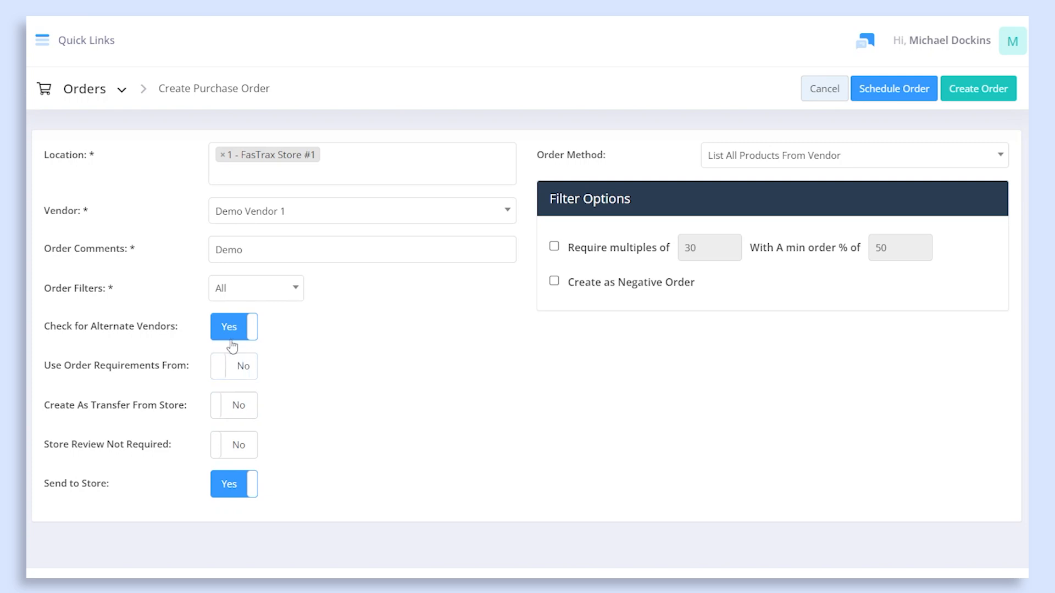
click(230, 328)
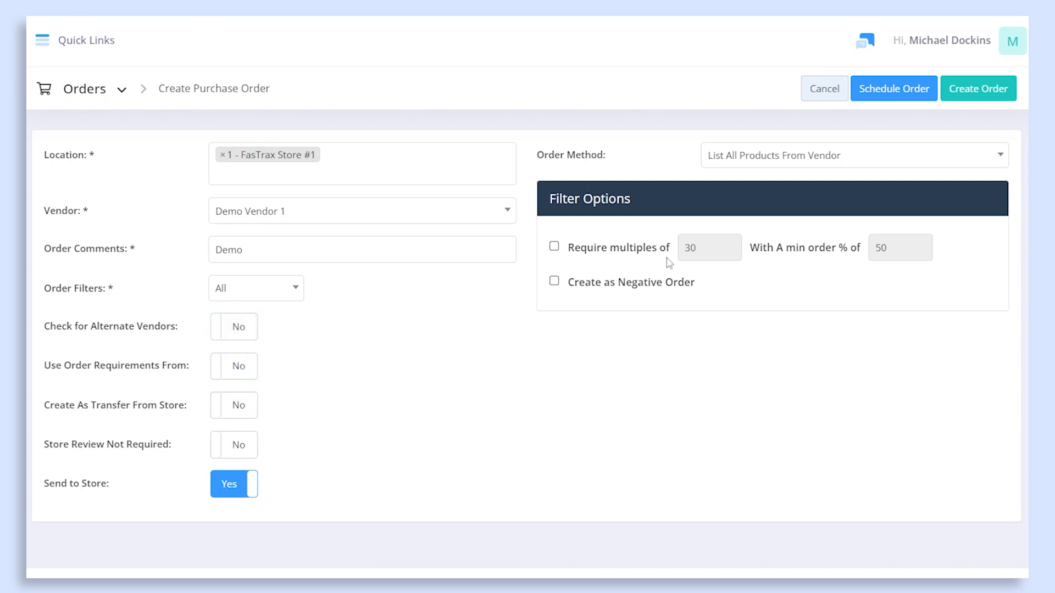
Step: Choose List All Products From Vendor as the order method, and change the method to Reorder by Min/Max
click(813, 165)
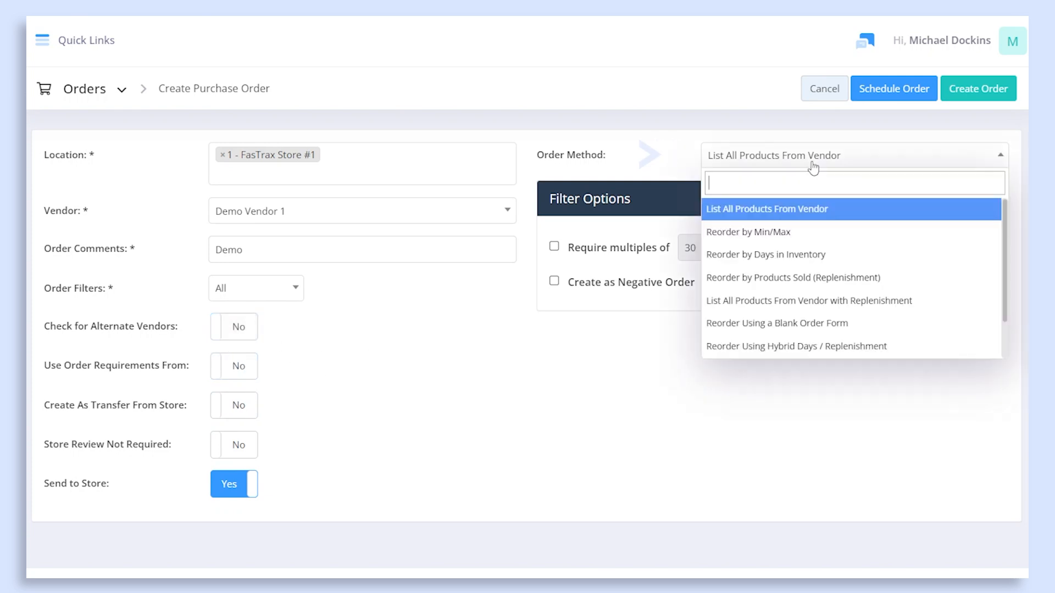
click(842, 219)
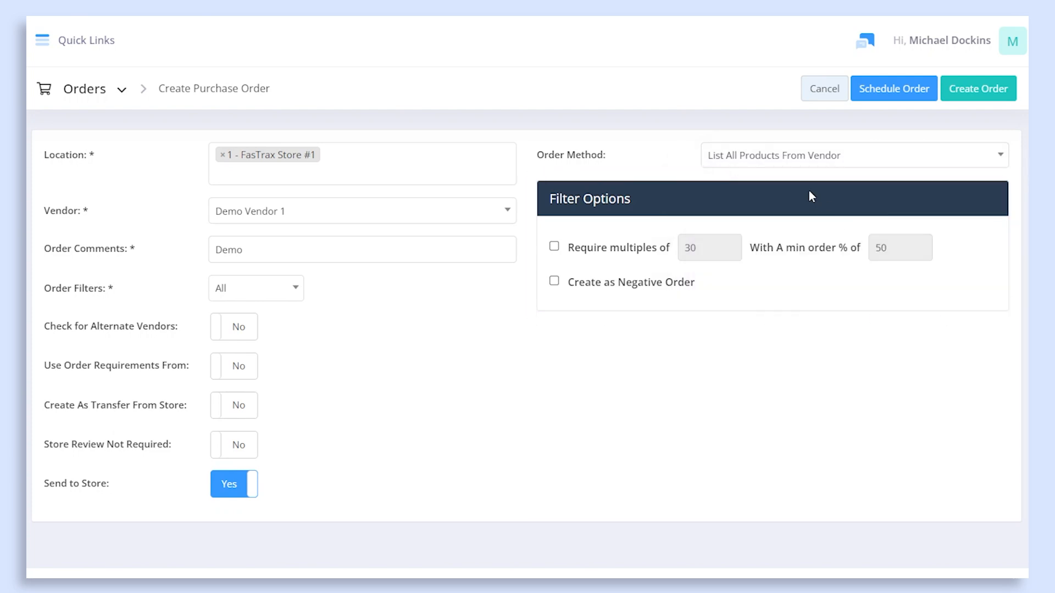
click(781, 159)
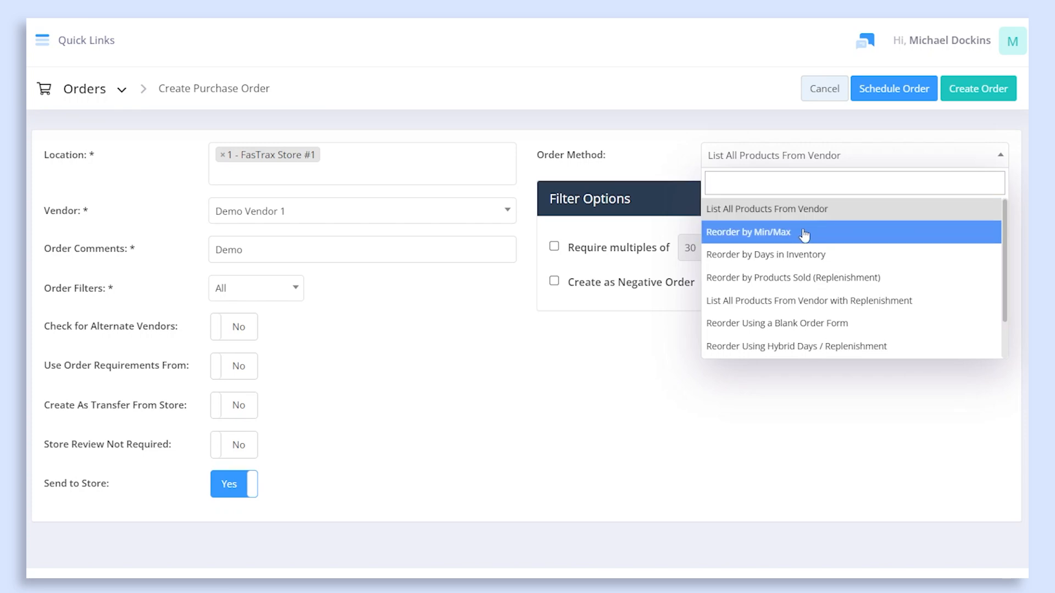
click(804, 233)
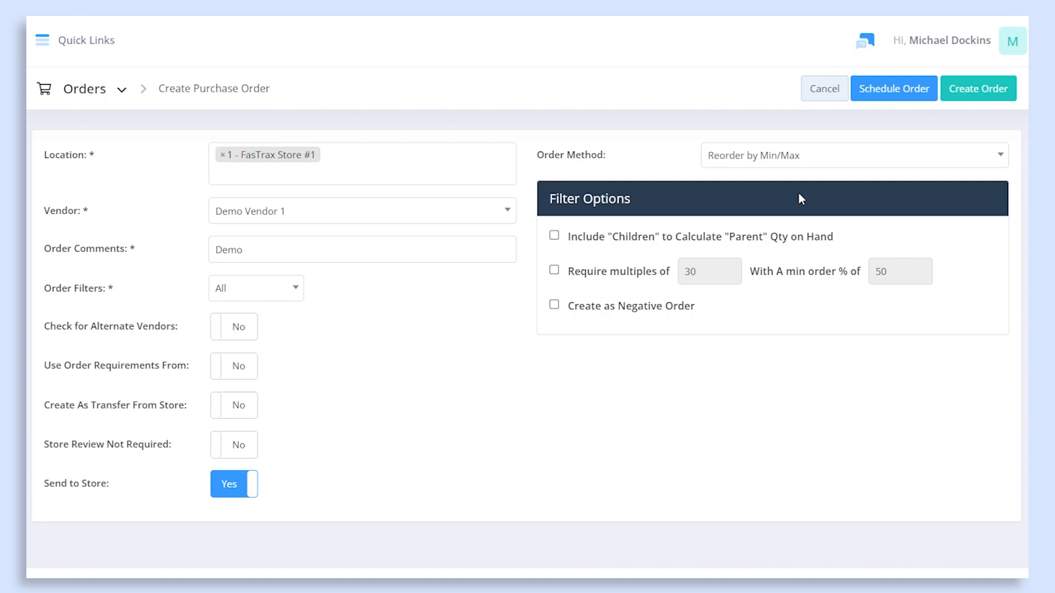
Step: Switch on the inclusion of "Children" in the "Parent" quantity on hand calculation and switch it off again
drag(626, 237, 619, 236)
click(555, 236)
click(554, 236)
Step: Set the order method to Reorder by Days in Inventory
click(746, 164)
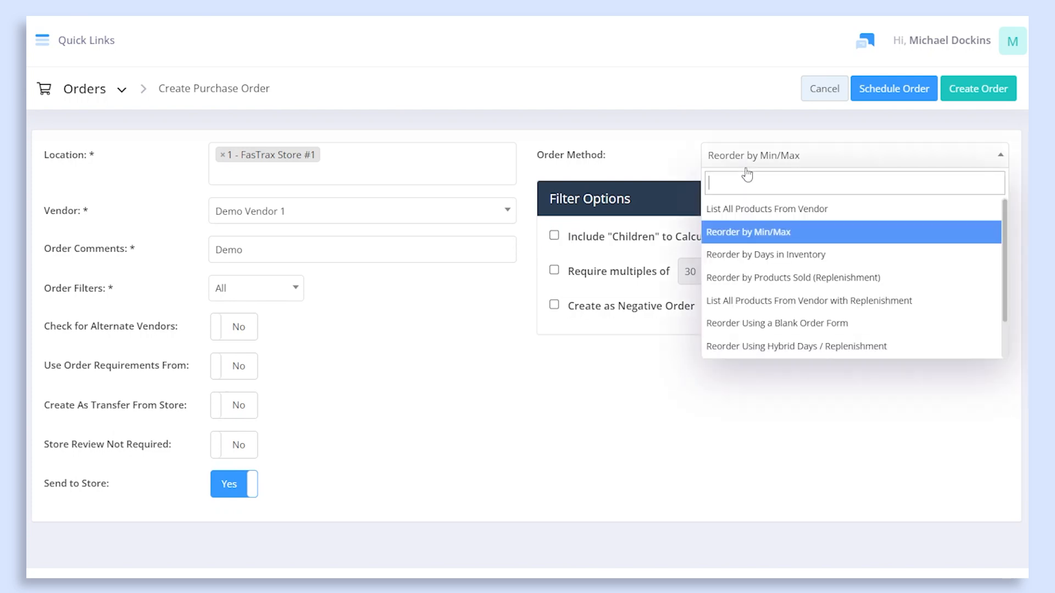
click(773, 254)
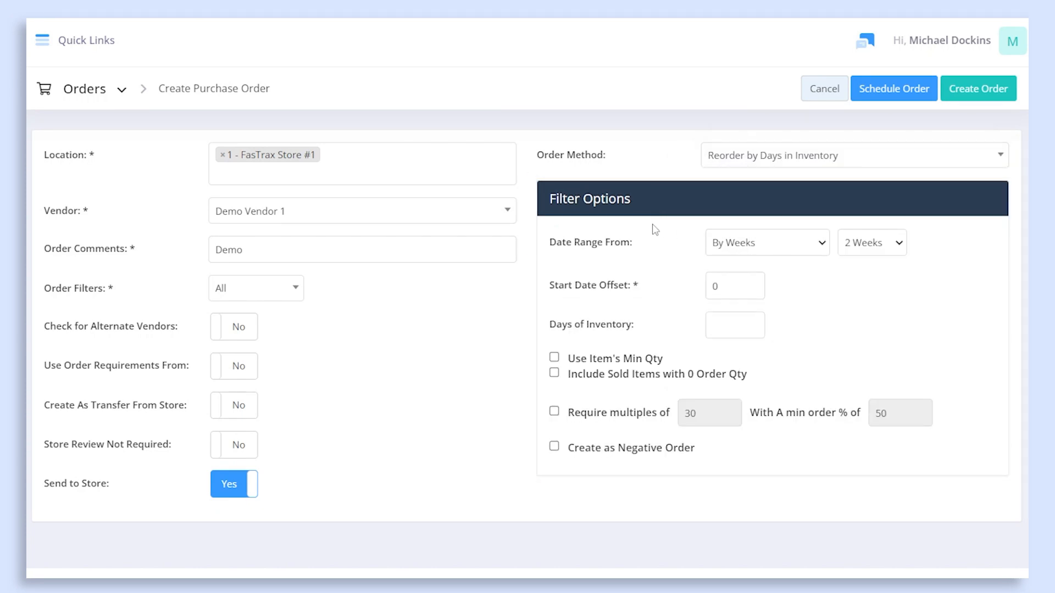
Step: Keep the date range by weeks and set it to 4 Weeks
click(744, 251)
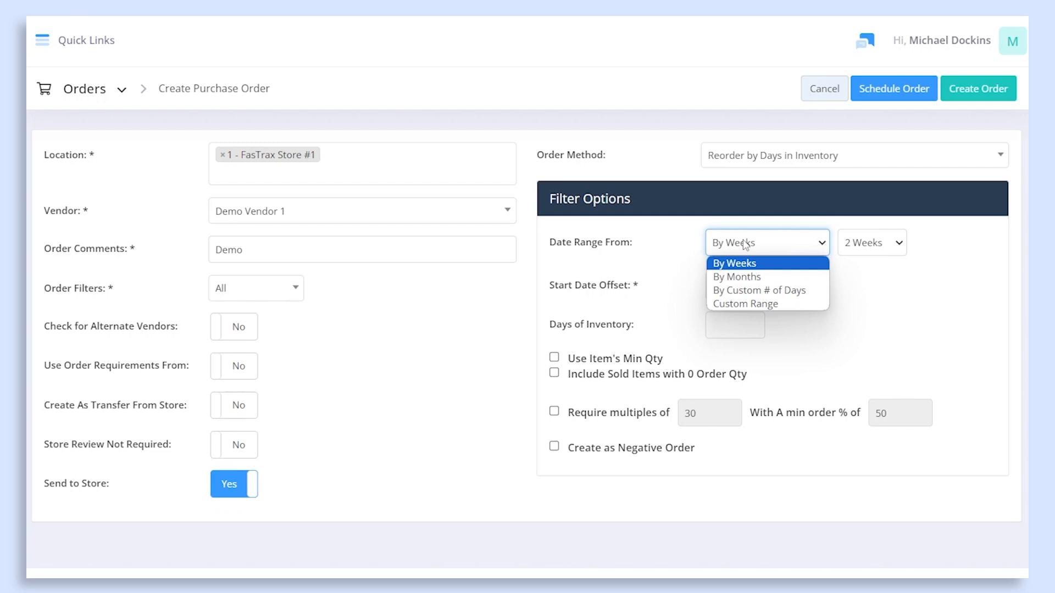
click(862, 242)
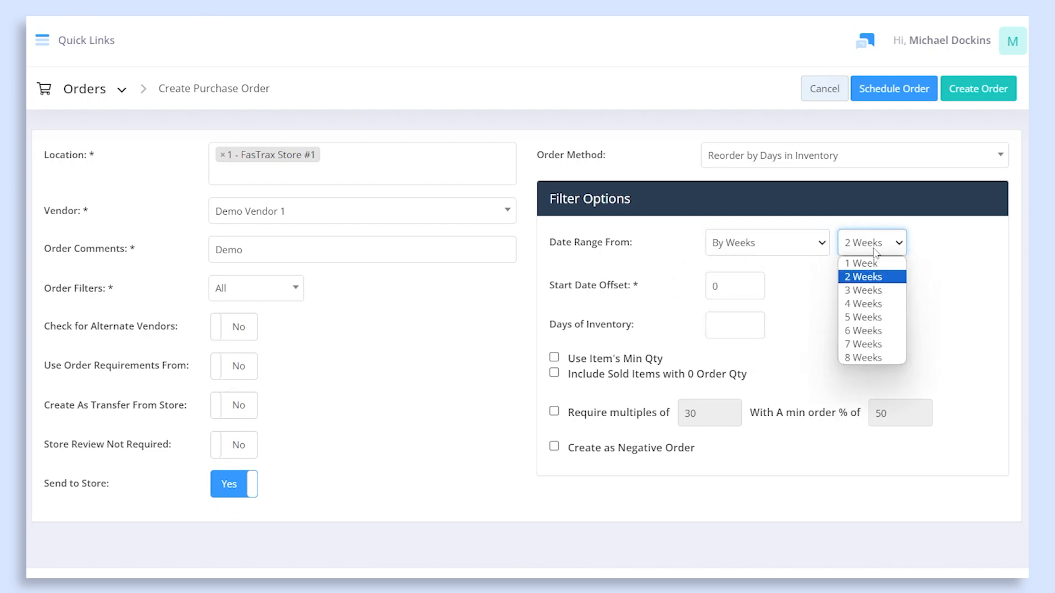
click(893, 304)
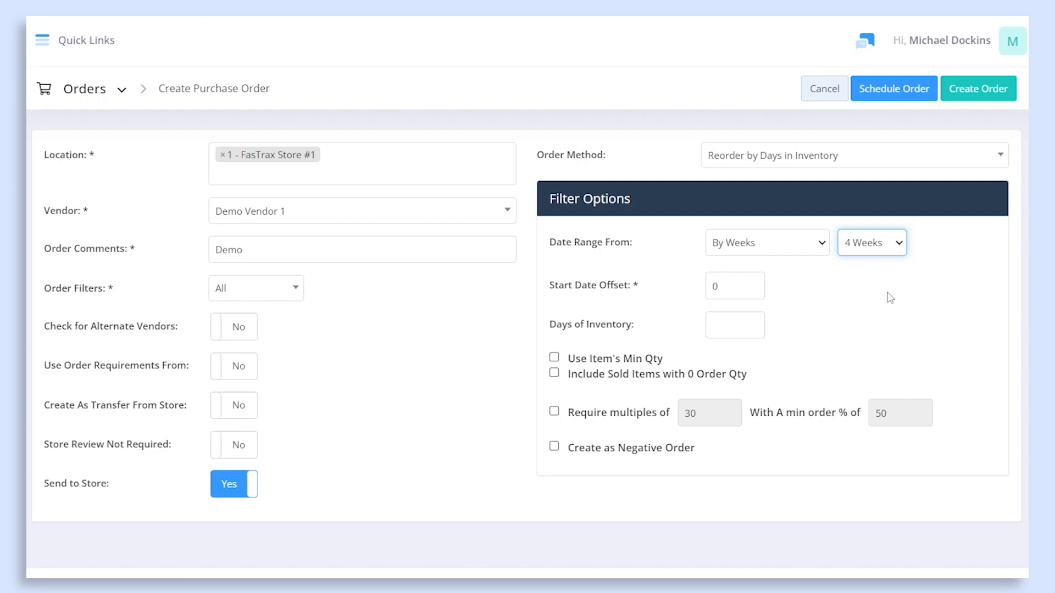
Step: Set the days of inventory to 10
click(808, 250)
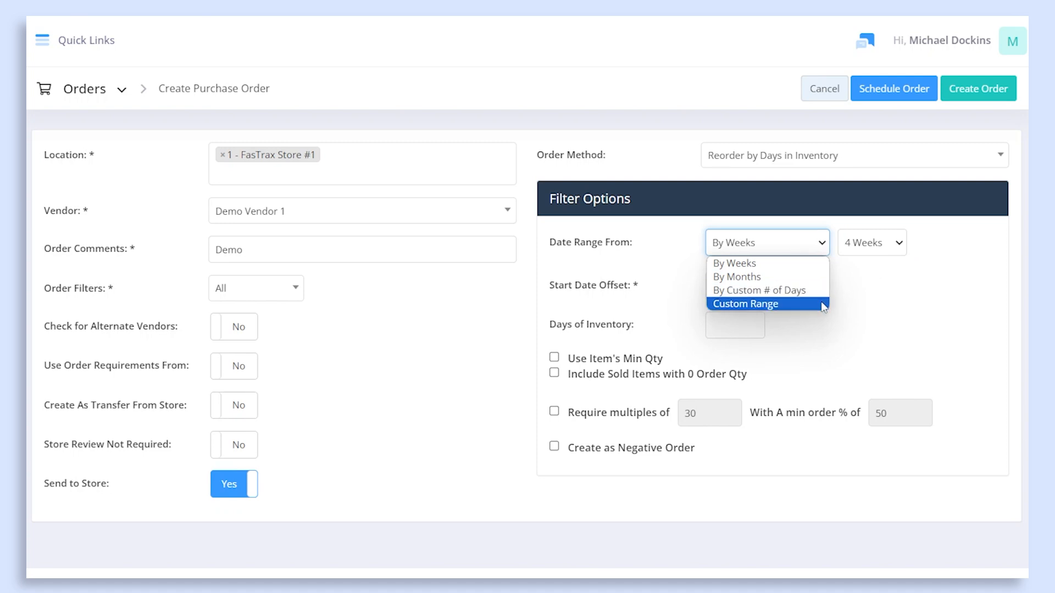
click(873, 293)
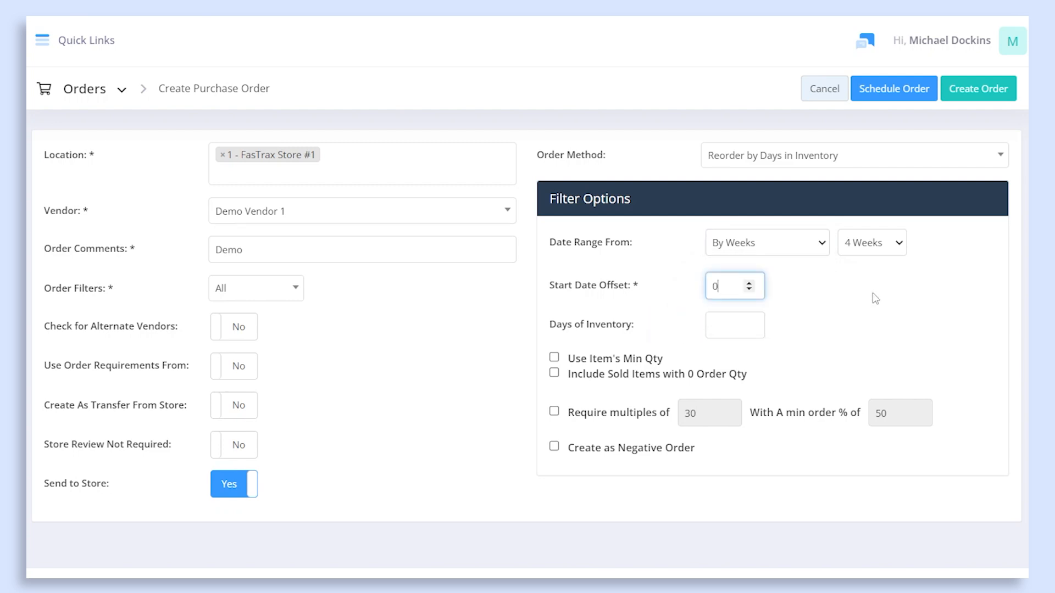
click(876, 298)
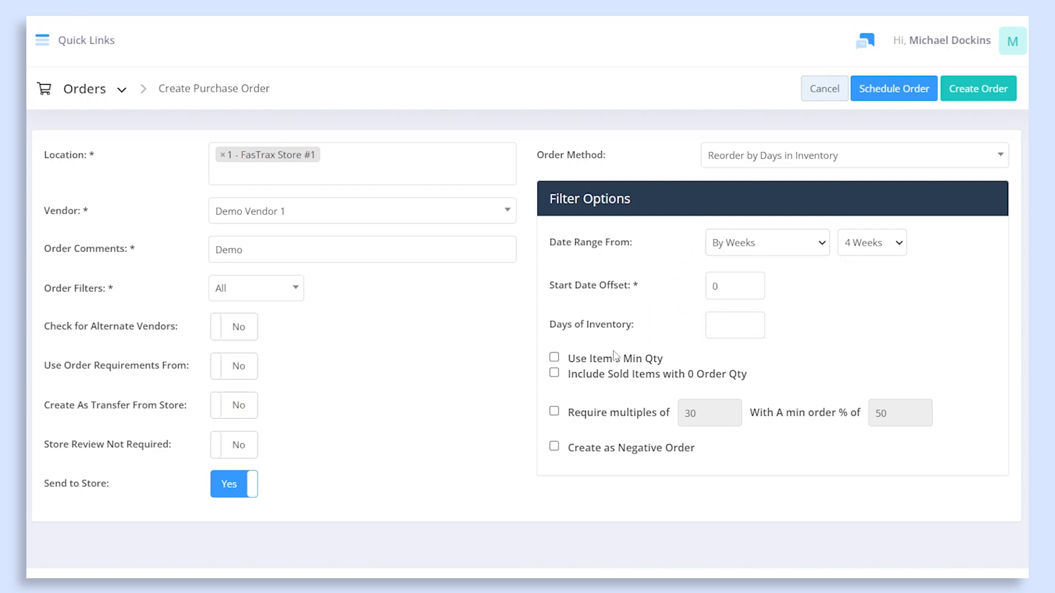
text(10)
click(893, 300)
Step: Point out the Use Item's Min Qty option, then switch Include Sold Items with 0 Order Qty on and off again
click(627, 361)
click(624, 362)
drag(568, 363, 668, 362)
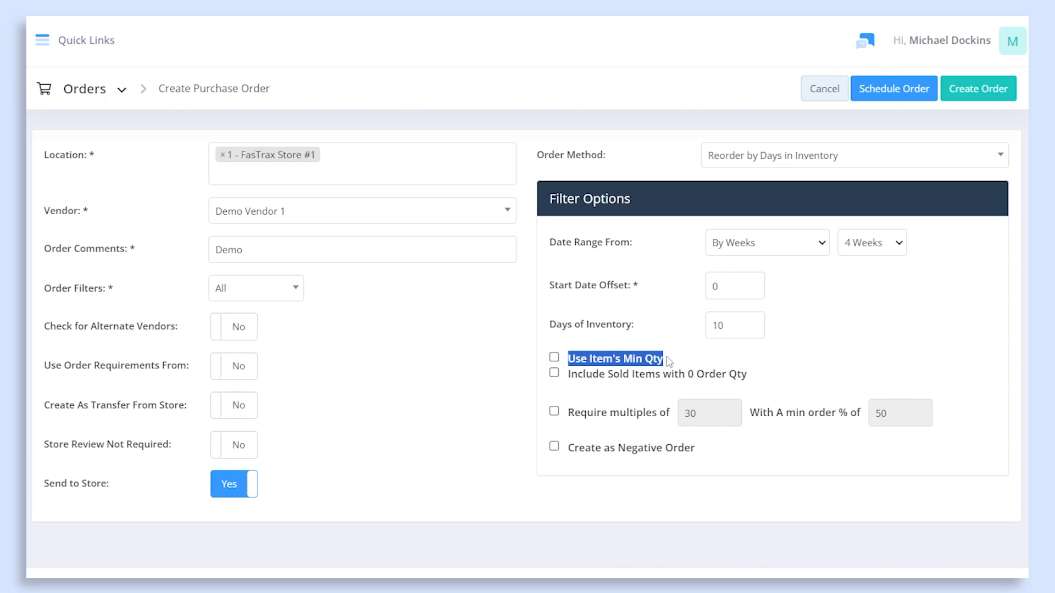
click(528, 370)
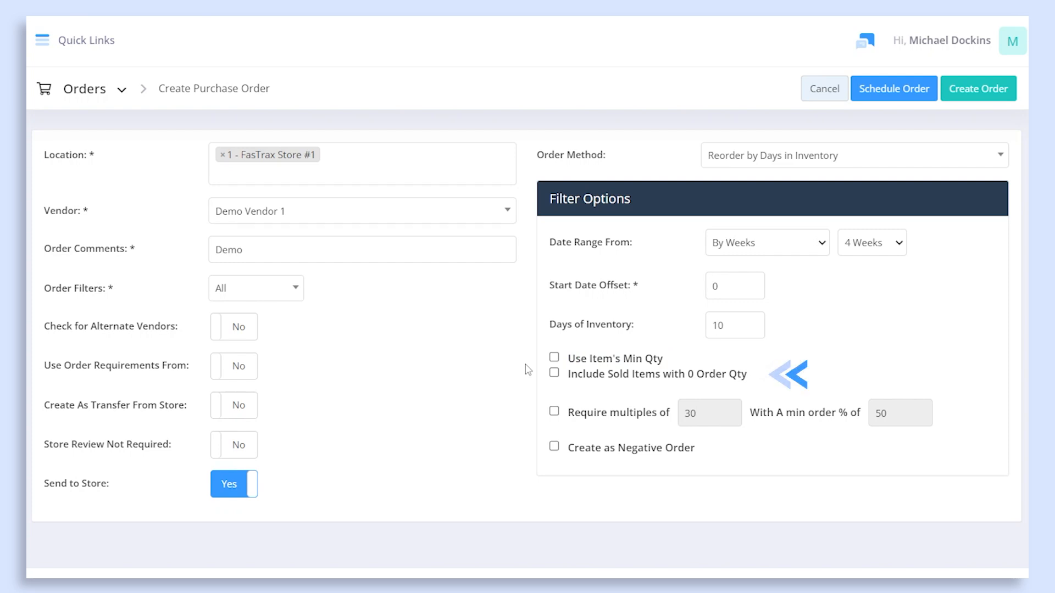
click(598, 379)
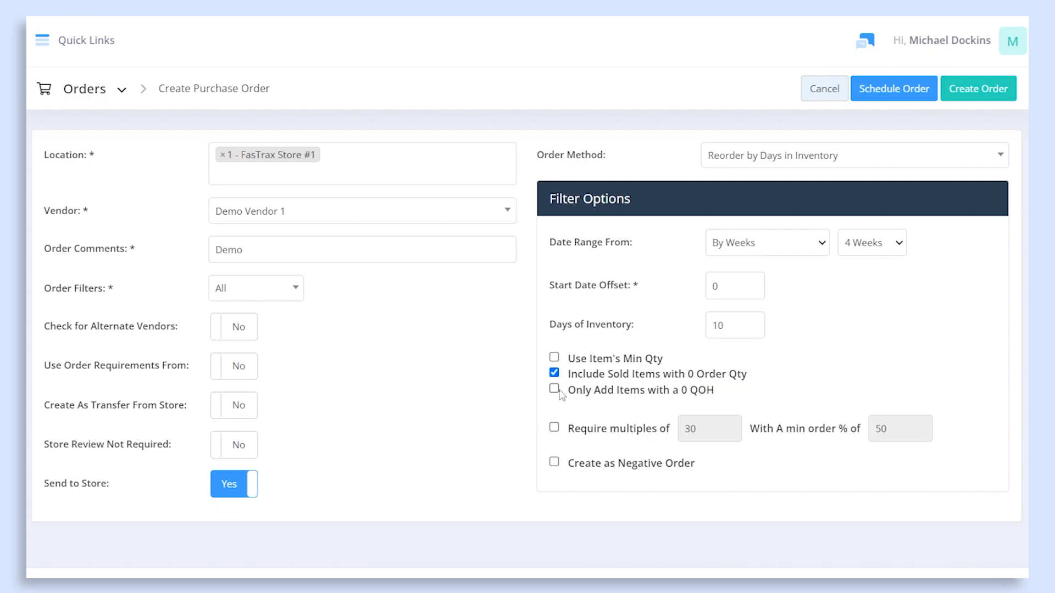
click(554, 374)
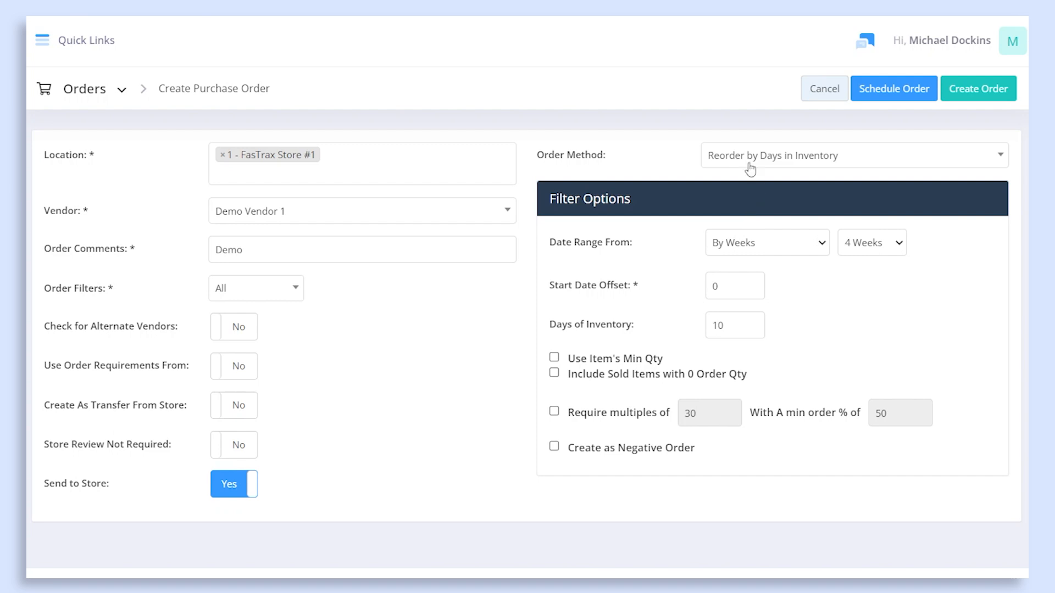
Step: Change the order method to Reorder by Products Sold (Replenishment) and set rounding up when the child reaches 70 percent
click(749, 162)
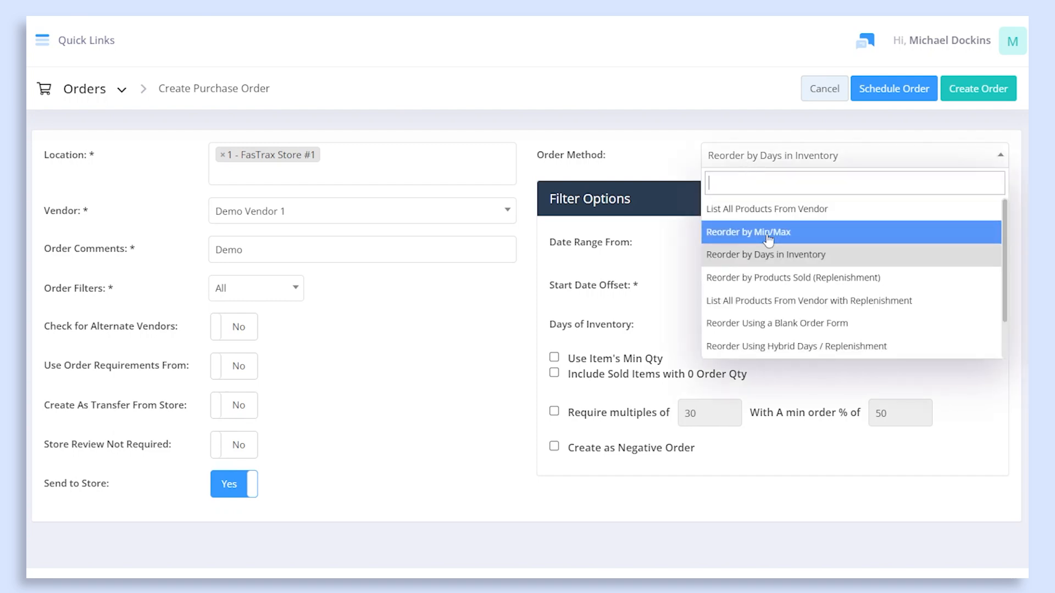
click(769, 277)
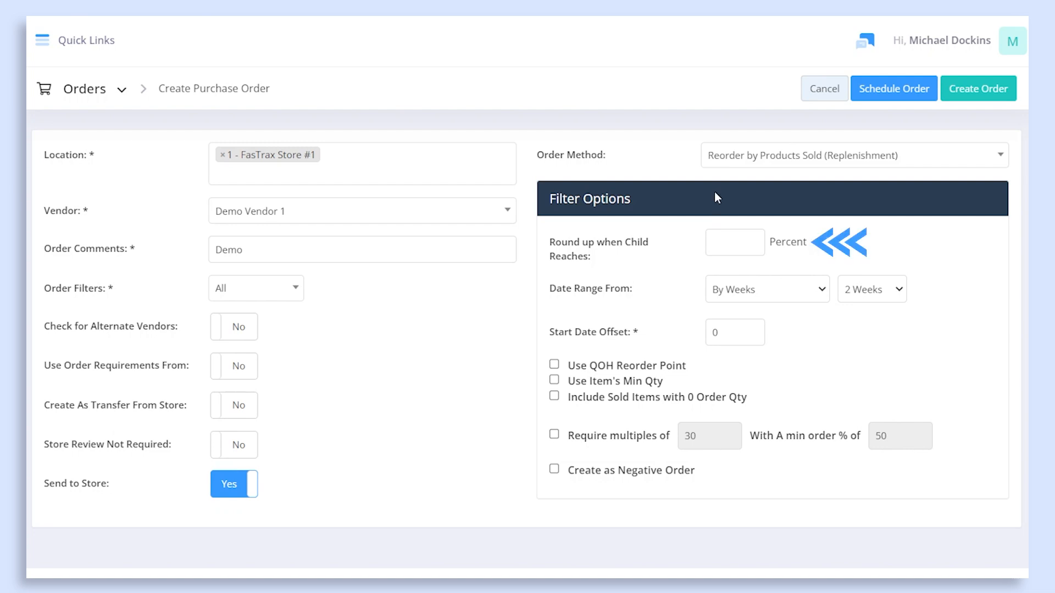
click(728, 237)
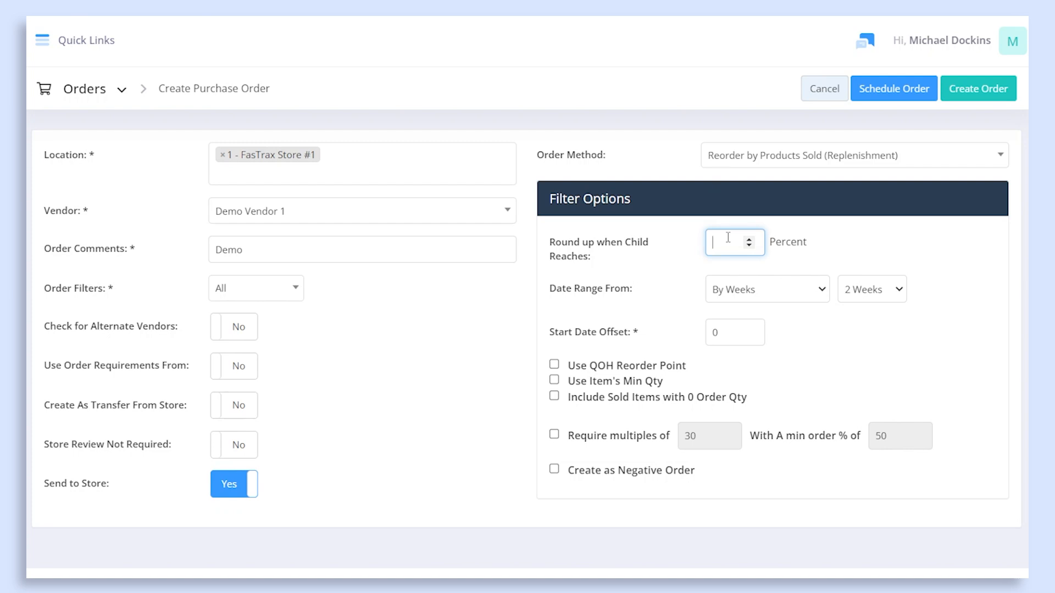
text(70)
click(692, 243)
Step: Leave the date range by weeks and switch on Use QOH Reorder Point
click(786, 301)
click(785, 300)
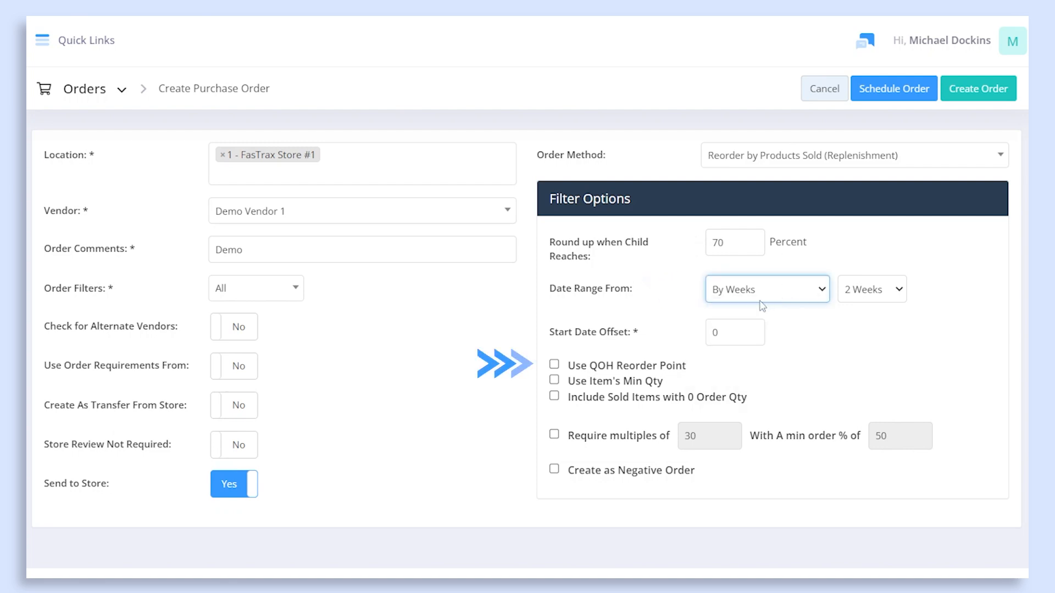
click(650, 370)
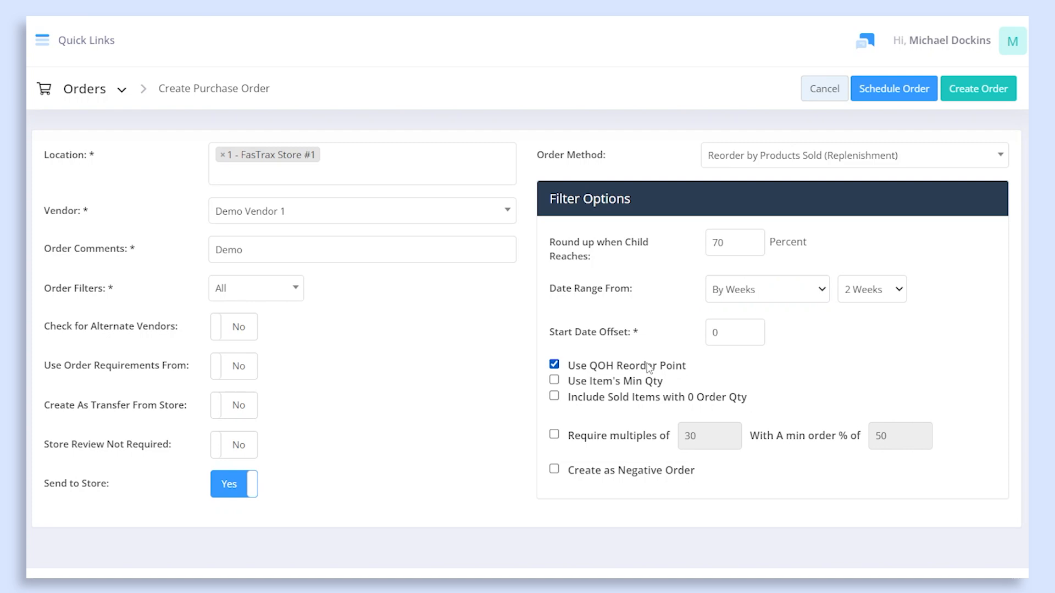
Step: Change the order method to List All Products From Vendor with Replenishment, then to Reorder Using a Blank Order Form
click(717, 156)
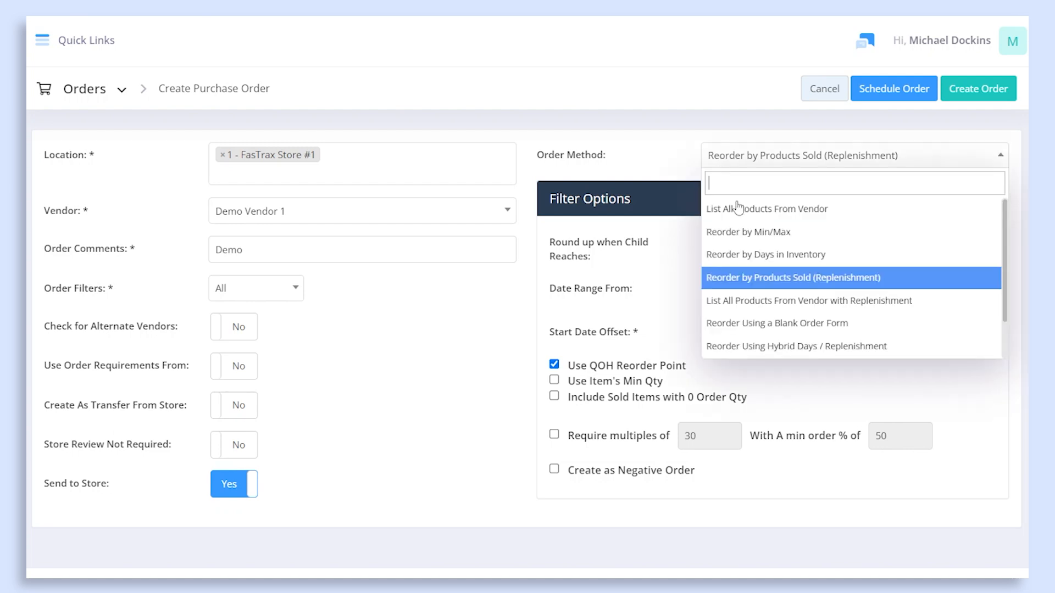
click(789, 306)
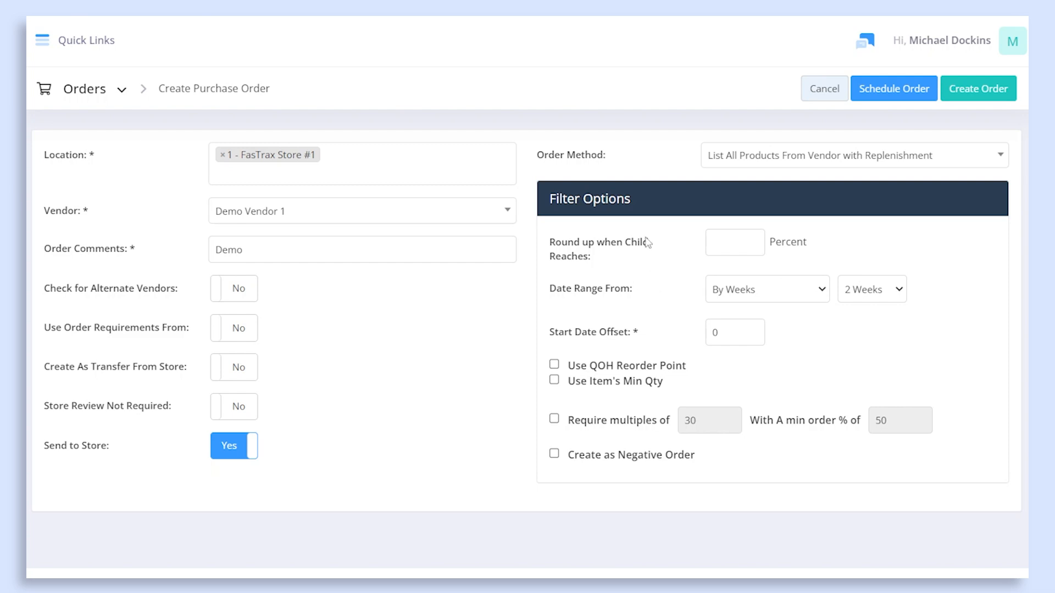
click(739, 164)
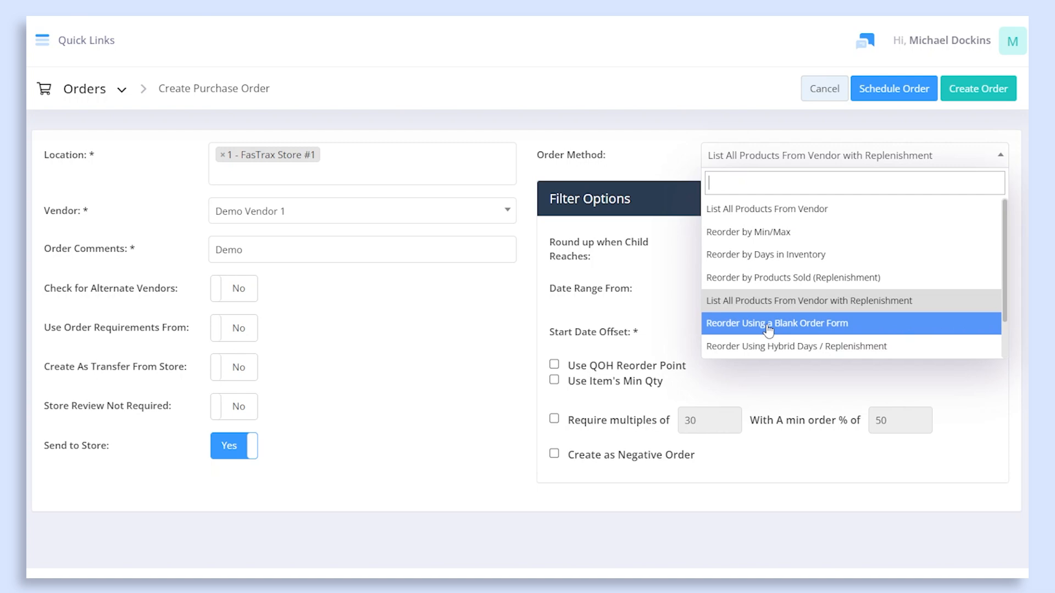
click(768, 329)
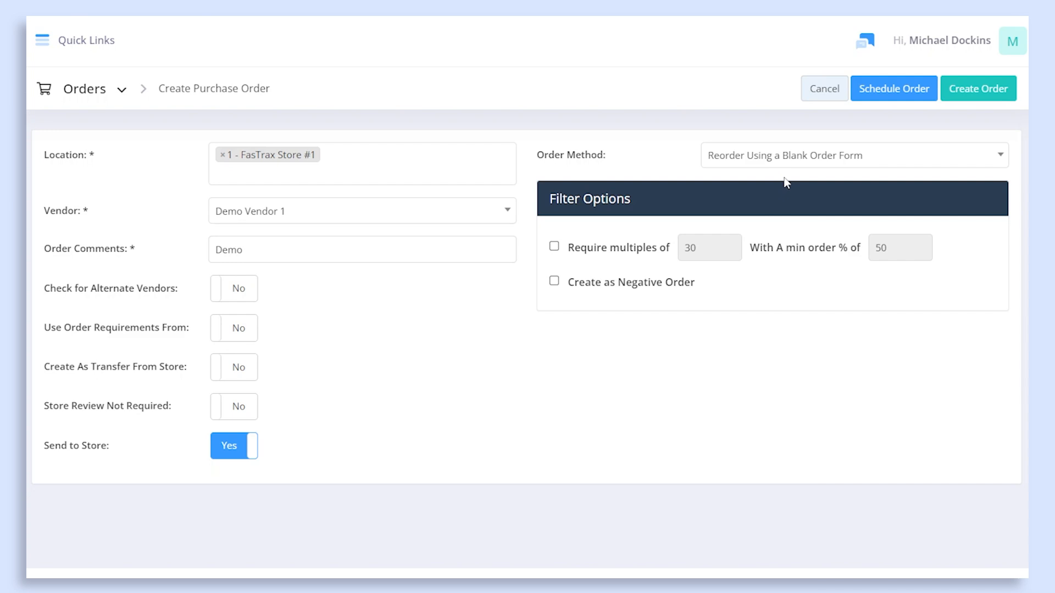
Step: Change the order method to Reorder Using Hybrid Days / Replenishment, then to Weekly Max Reorder
click(1001, 158)
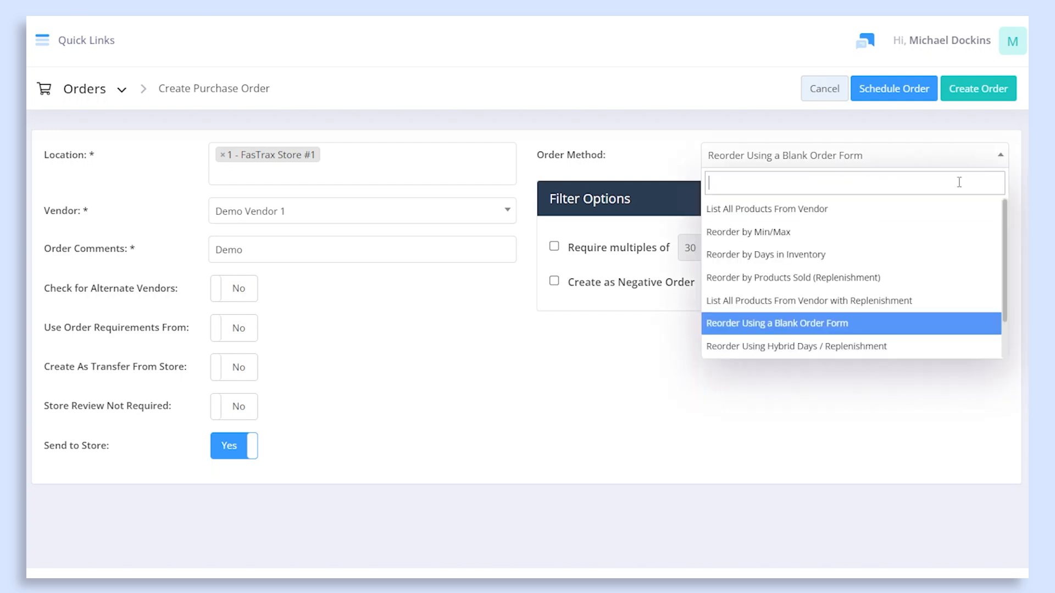
click(864, 348)
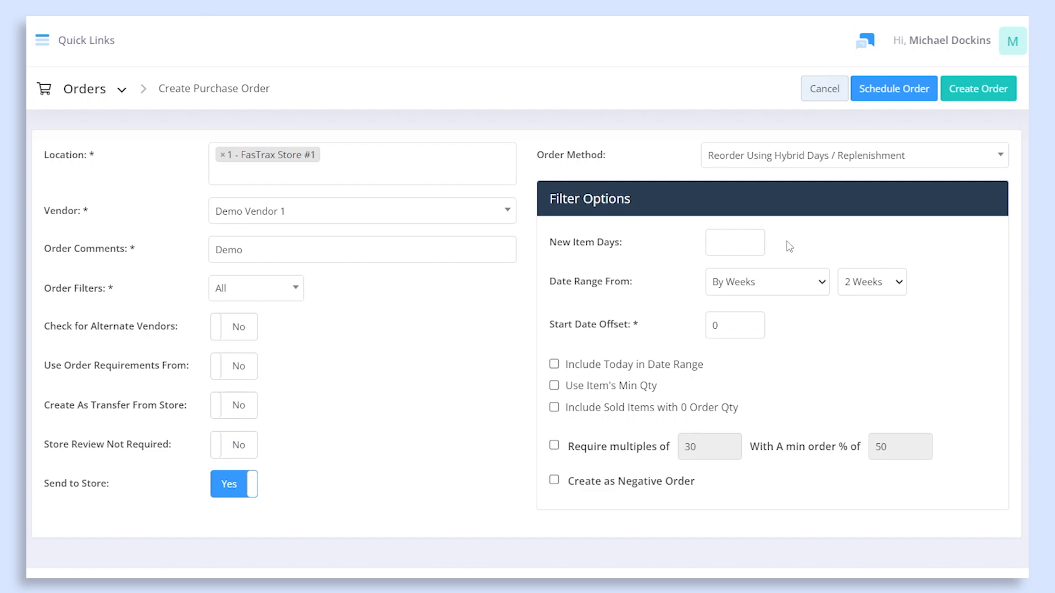
click(752, 164)
scroll(791, 285, down, 2)
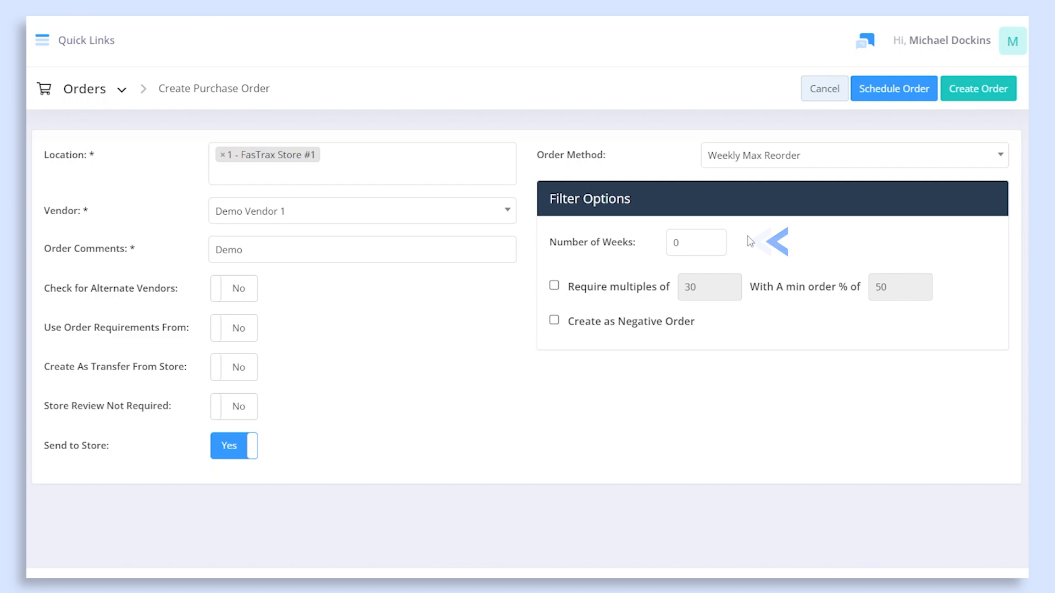
Step: Set the number of weeks to 6, then change the order method to Items with Zero QOH
double_click(699, 247)
text(6)
click(765, 251)
click(757, 160)
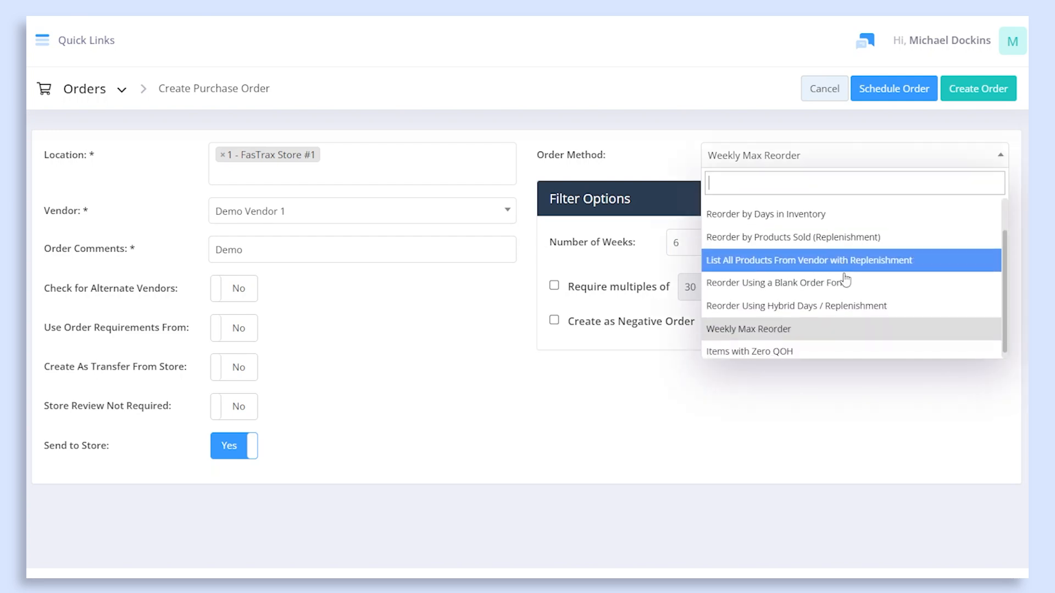
click(843, 348)
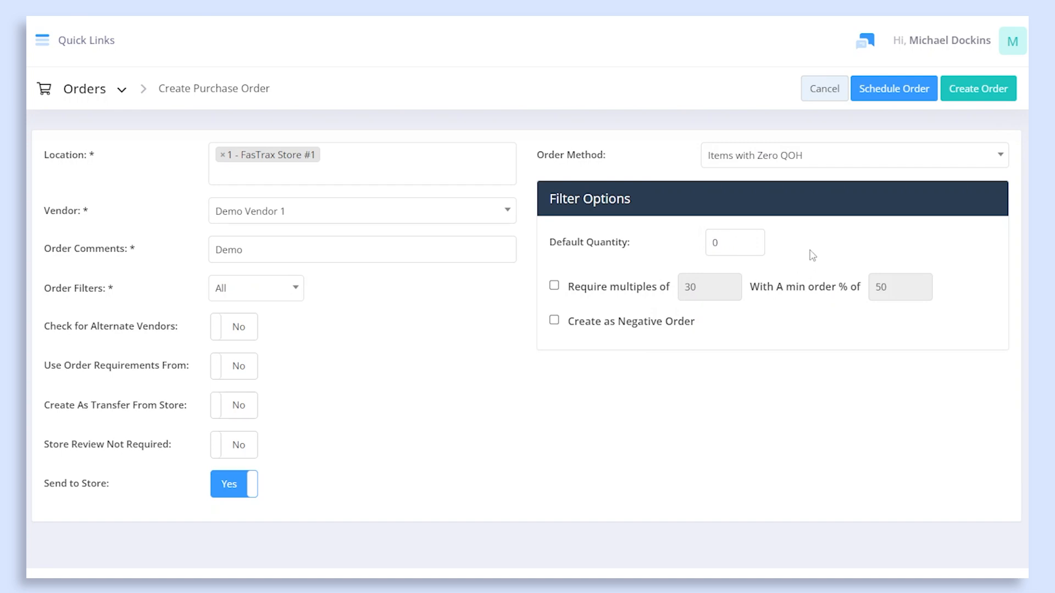
Step: Set the order method to Reorder by Days in Inventory with the date range By Custom # of Days
click(784, 158)
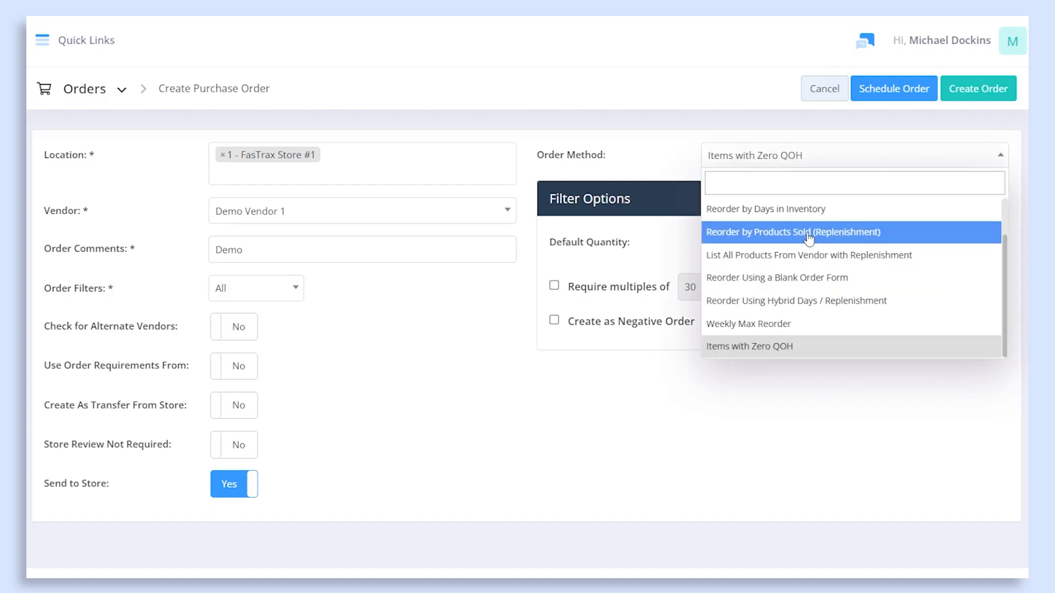
scroll(785, 269, up, 1)
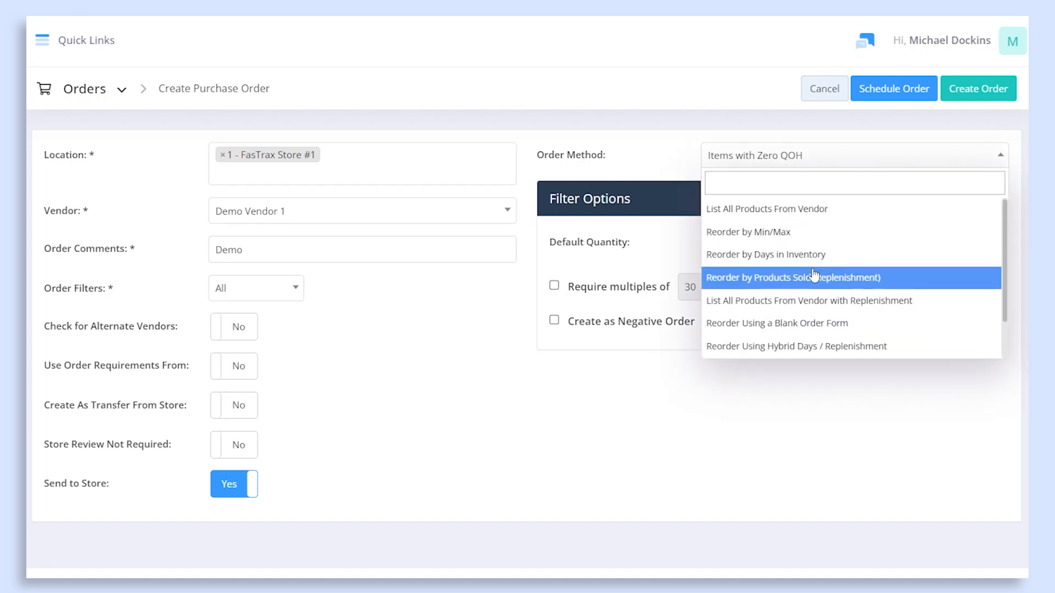
click(790, 253)
click(771, 250)
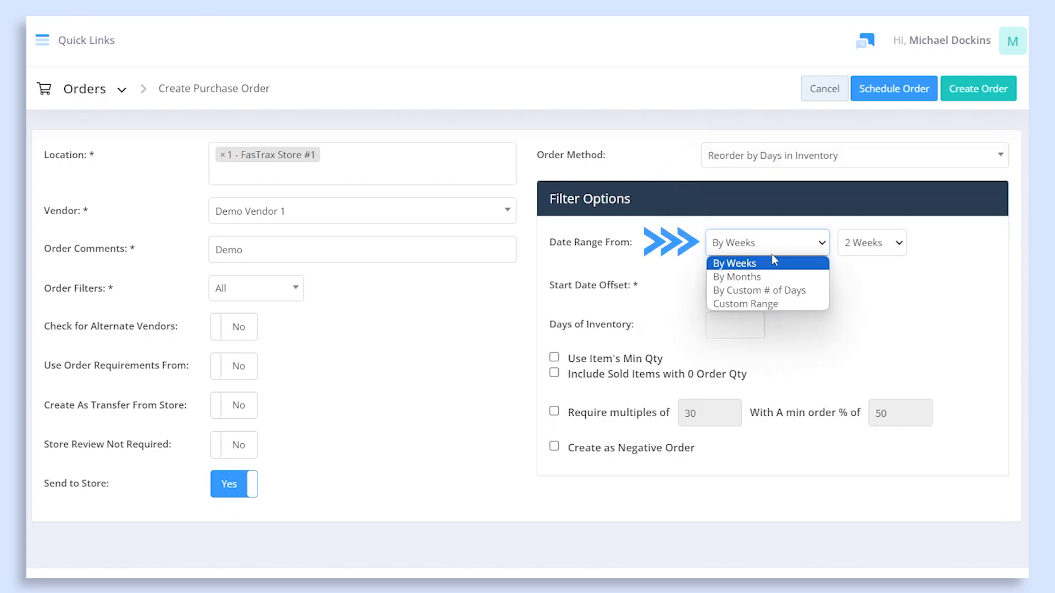
click(784, 289)
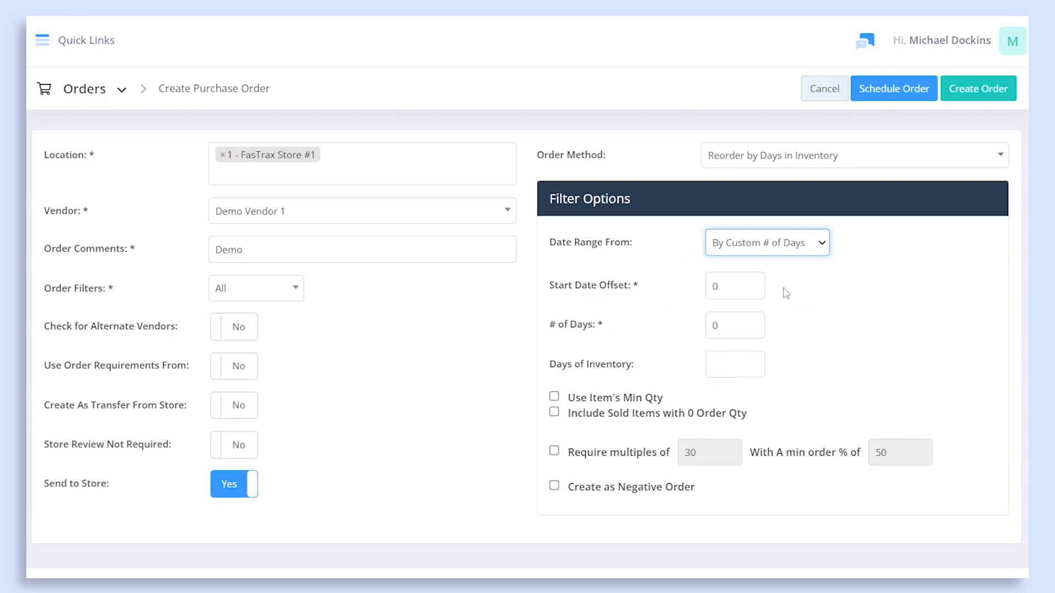
Step: Set the start date offset to 5 and the number of days to 7
double_click(729, 288)
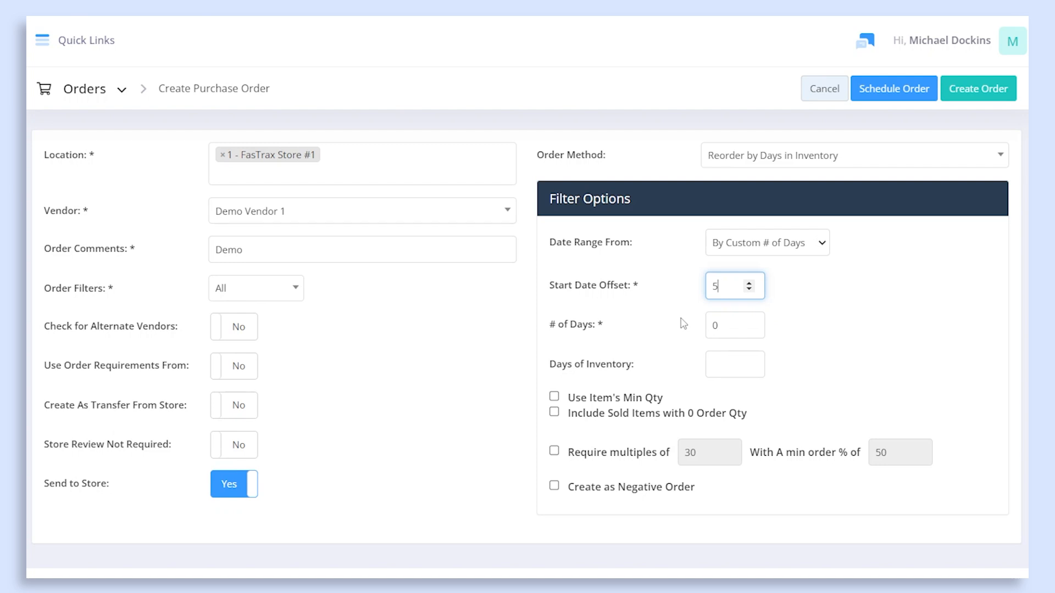
double_click(726, 324)
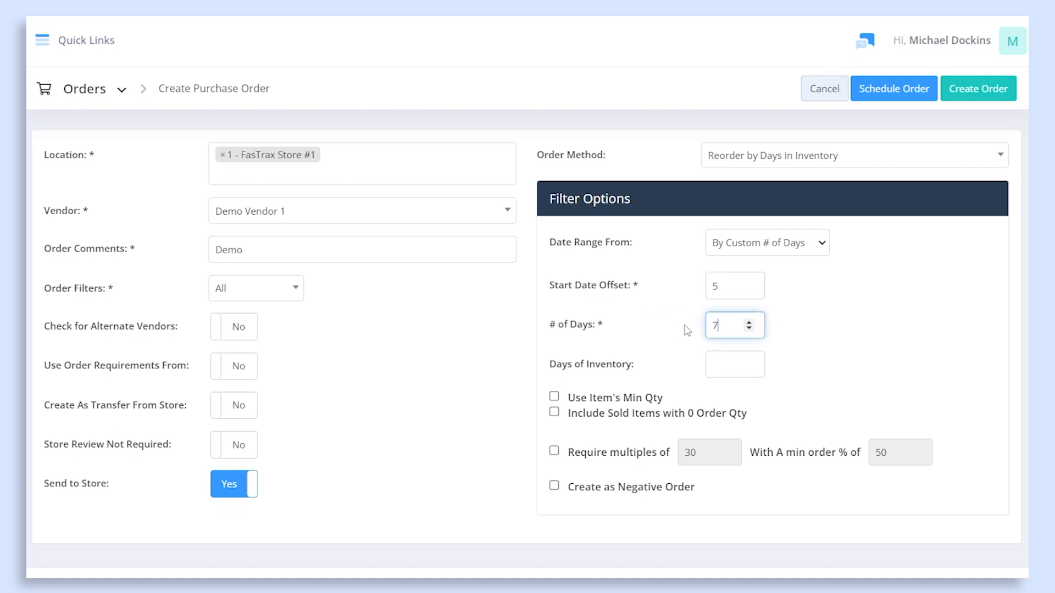
click(685, 326)
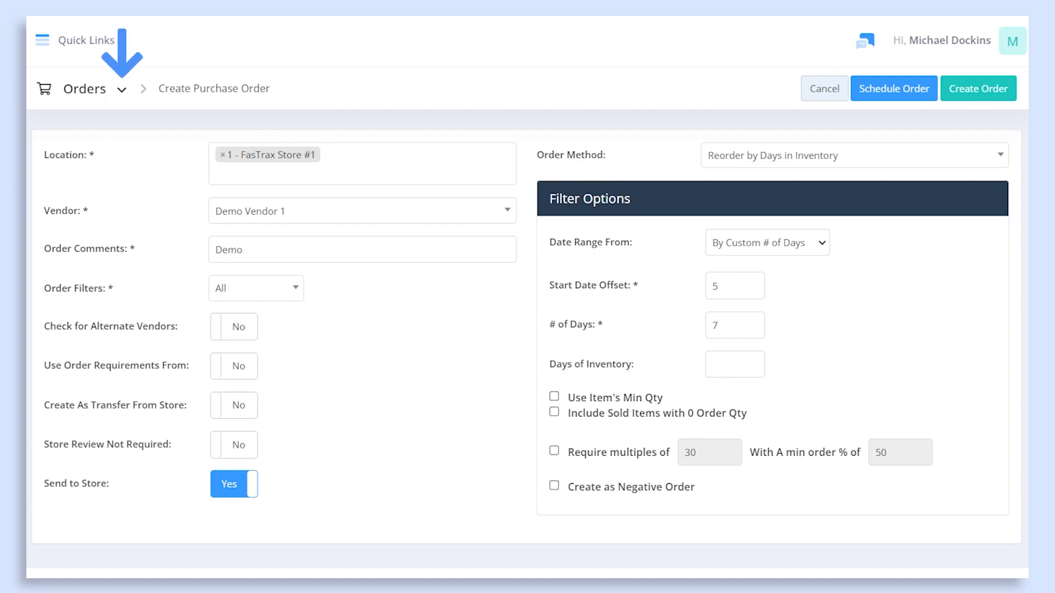
Step: Go from the purchase order form to the Consistent Order Requirements list
click(122, 90)
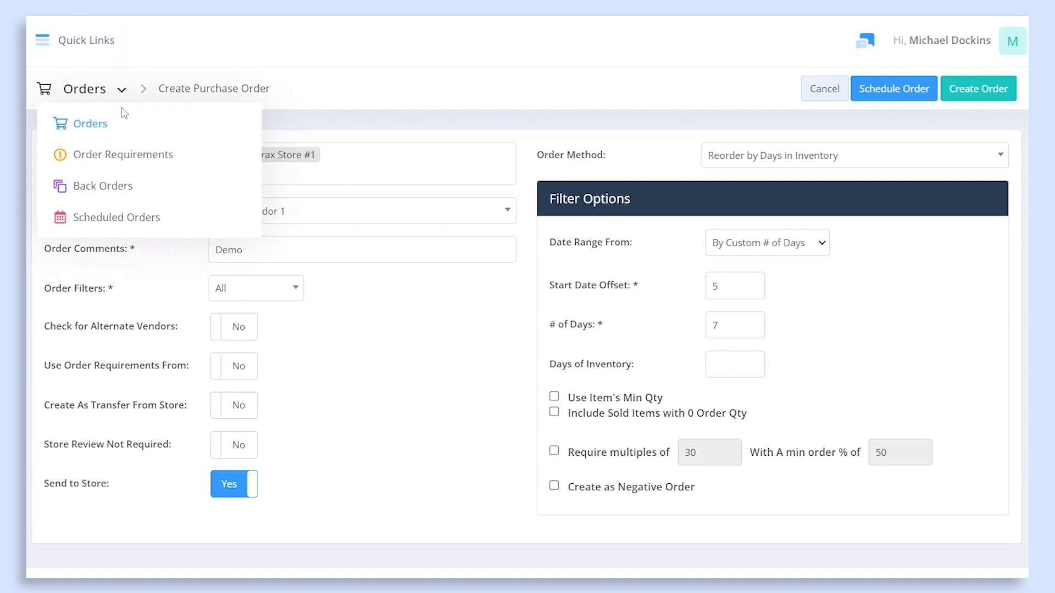
click(114, 160)
click(475, 426)
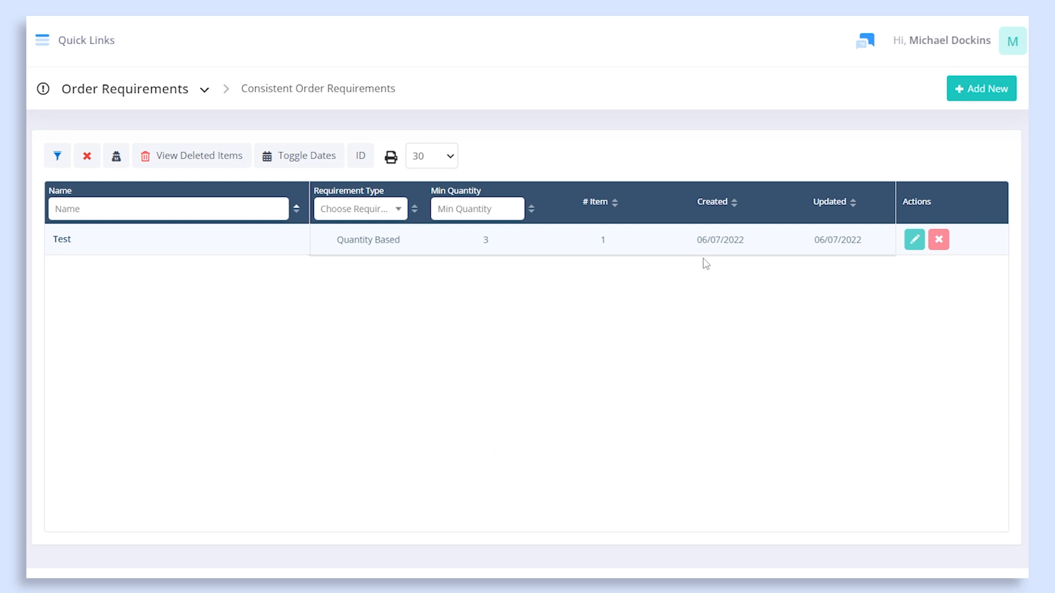
Step: Start a new consistent order requirement named "Order Requirement" with the Quantity Based definition type
click(1008, 97)
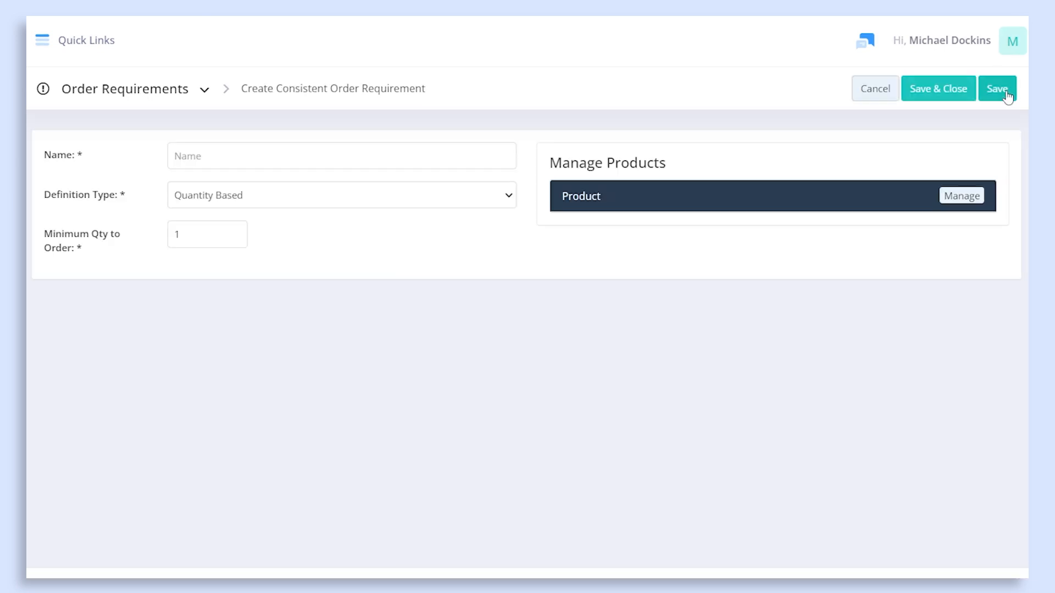
click(203, 165)
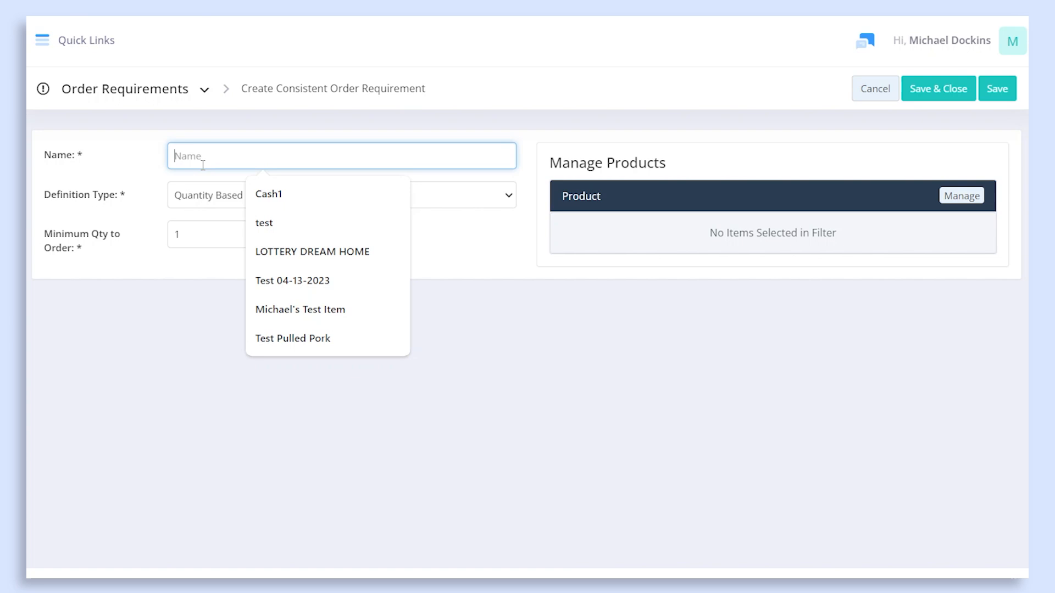
text(Order Requirement)
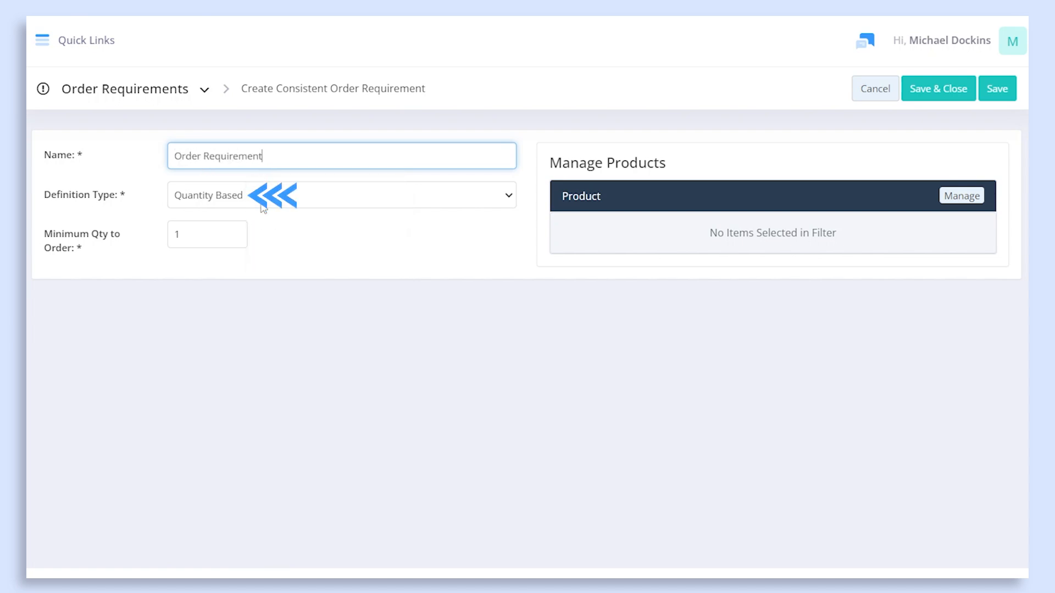
click(236, 197)
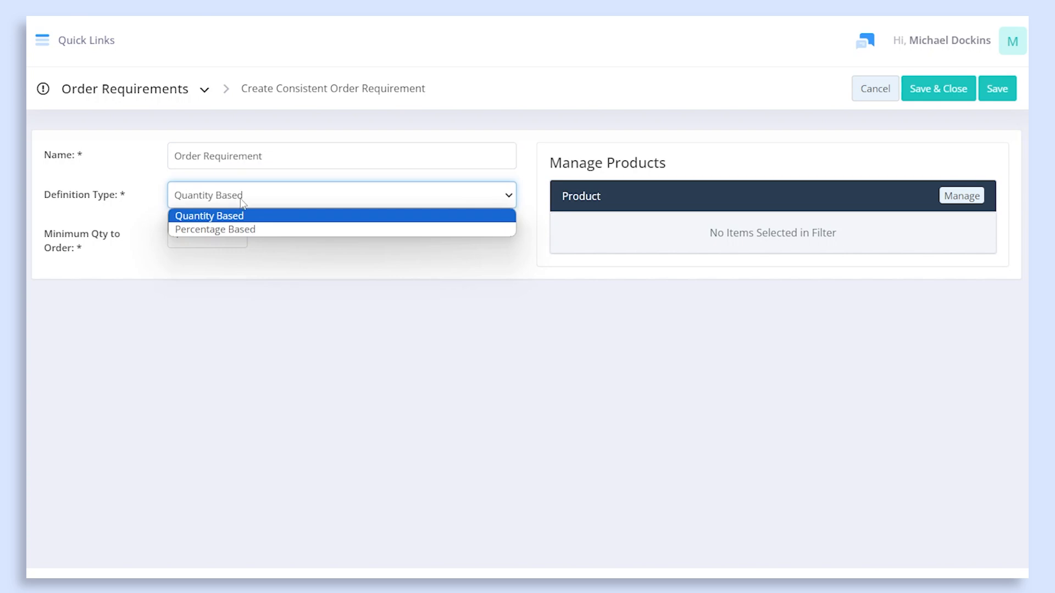
click(242, 215)
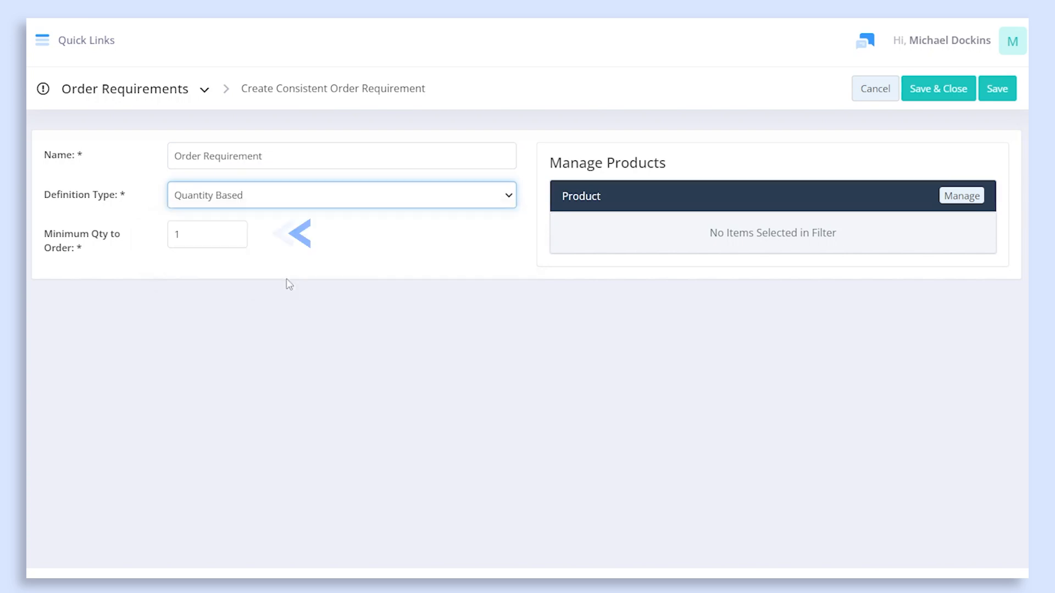
Step: Set the requirement's minimum quantity to order to 5
key(Tab)
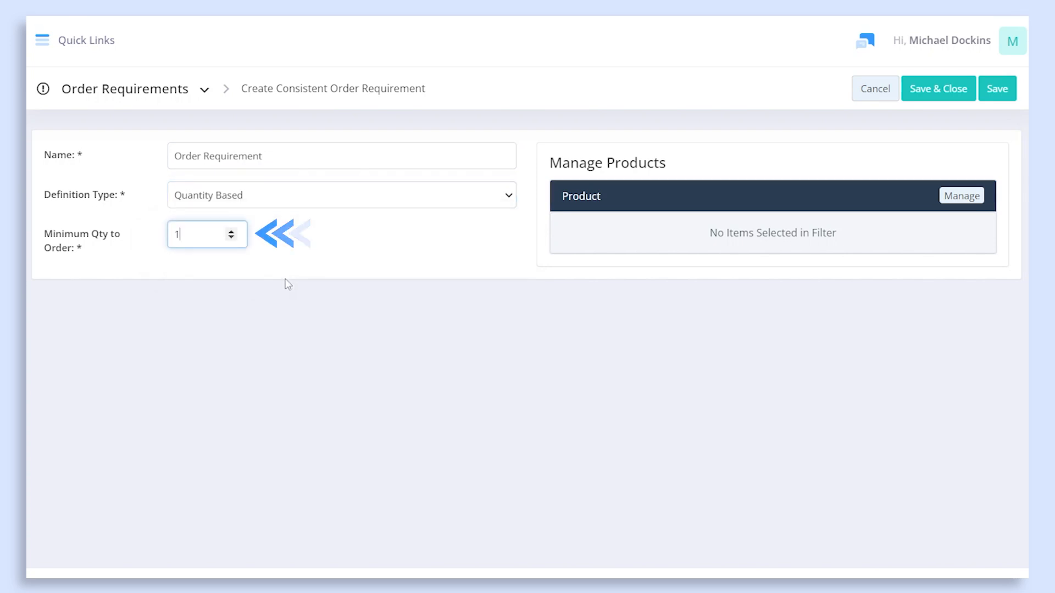
click(213, 288)
double_click(193, 227)
text(5)
click(339, 218)
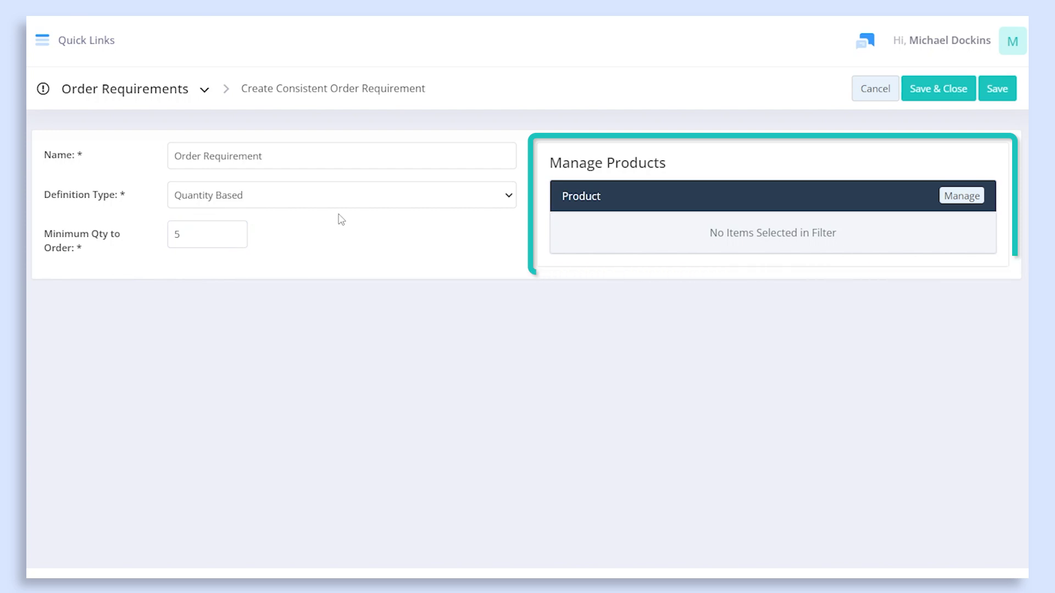
Step: View the product selection for the requirement without choosing products, and discard the unsaved requirement
click(977, 199)
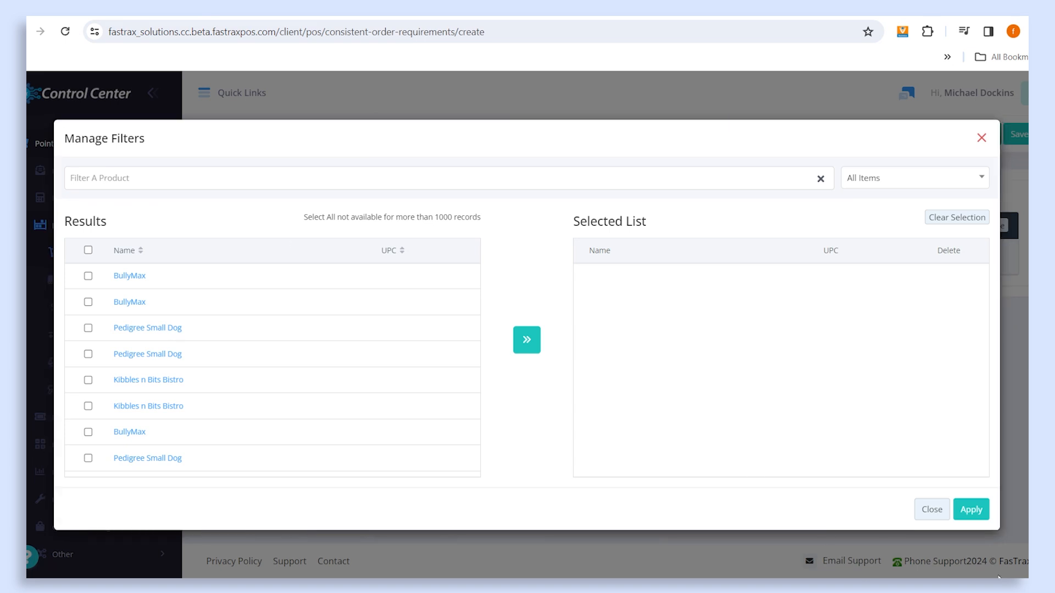
click(932, 509)
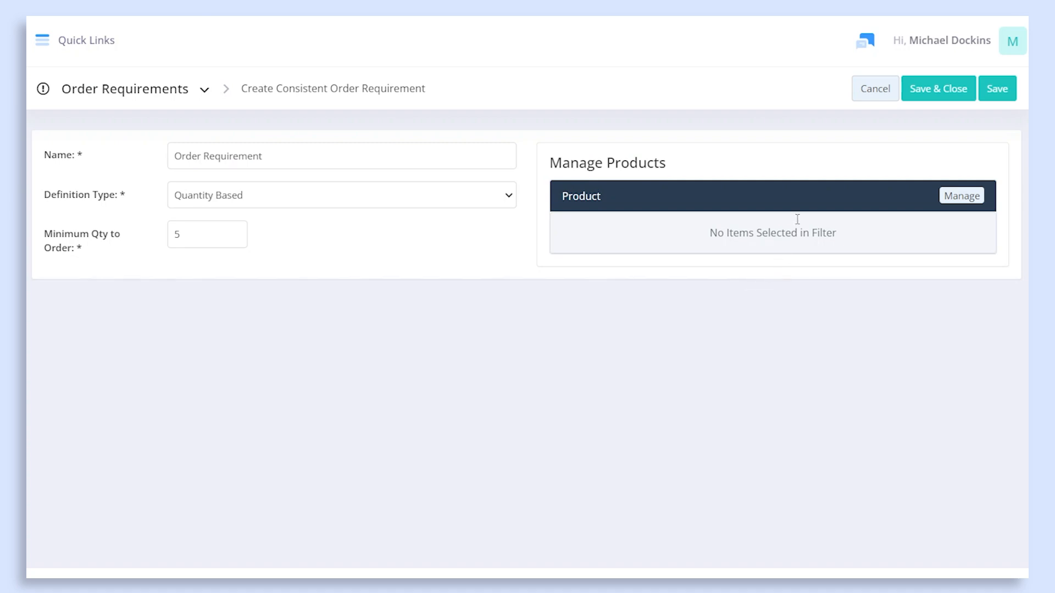
click(879, 89)
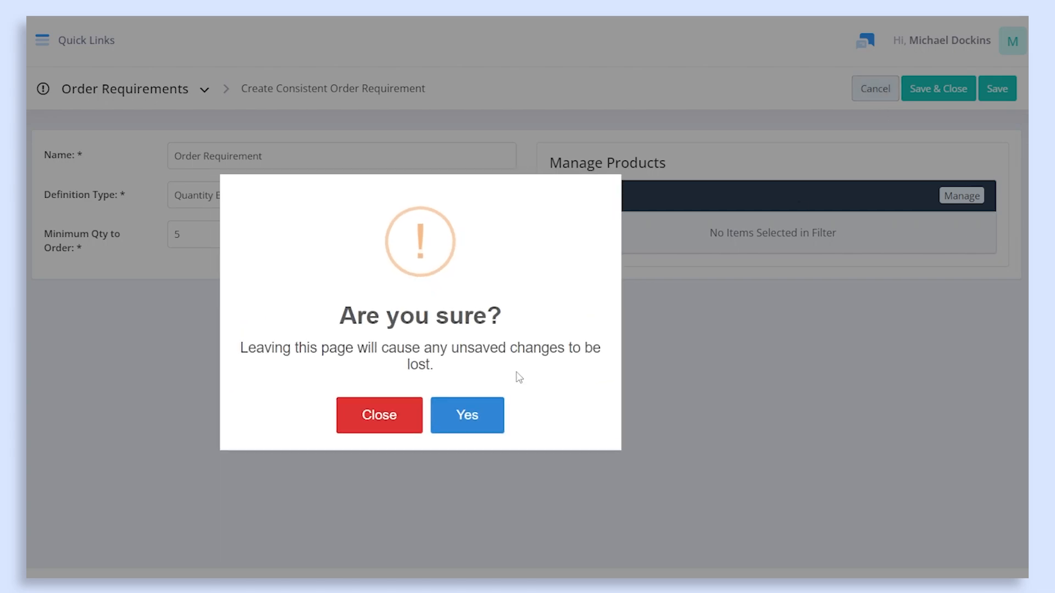
click(463, 430)
drag(424, 96, 240, 103)
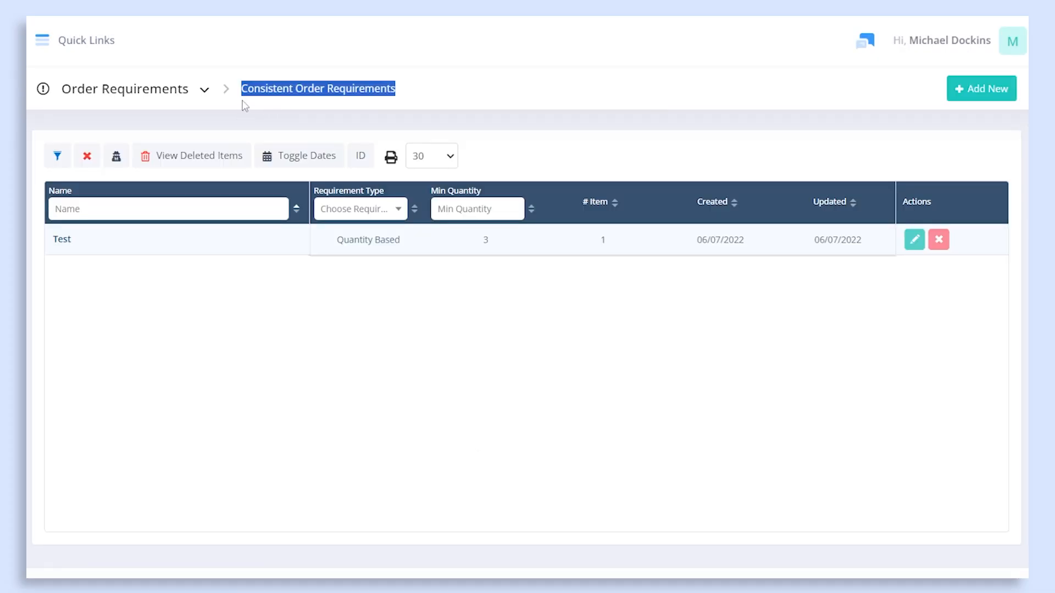
click(325, 325)
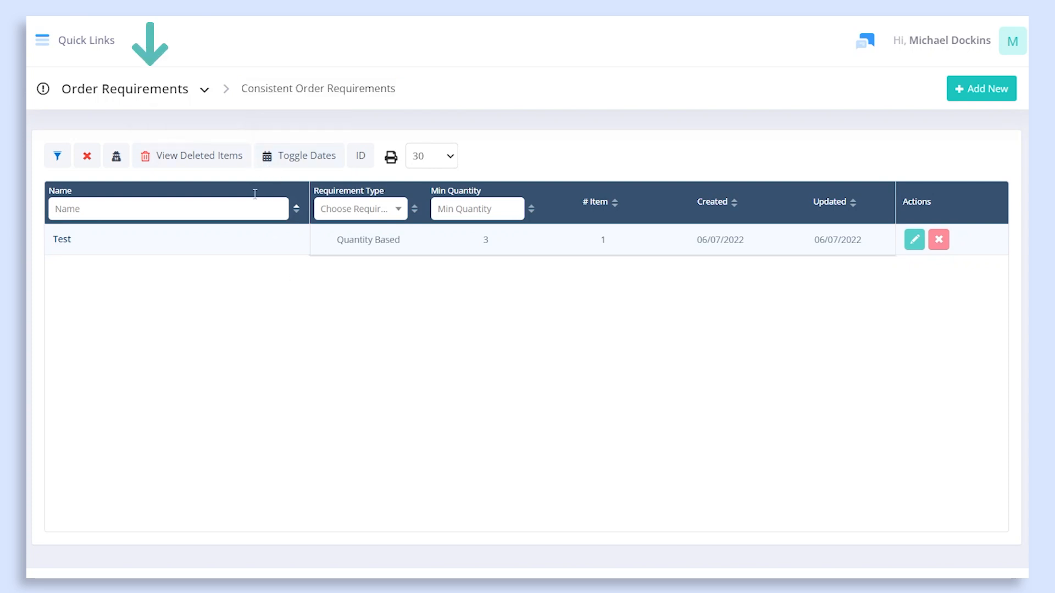
Step: Go to the Back Orders list, view the details of the CAMEL FF KS BX CTN back order and return to the list
click(206, 94)
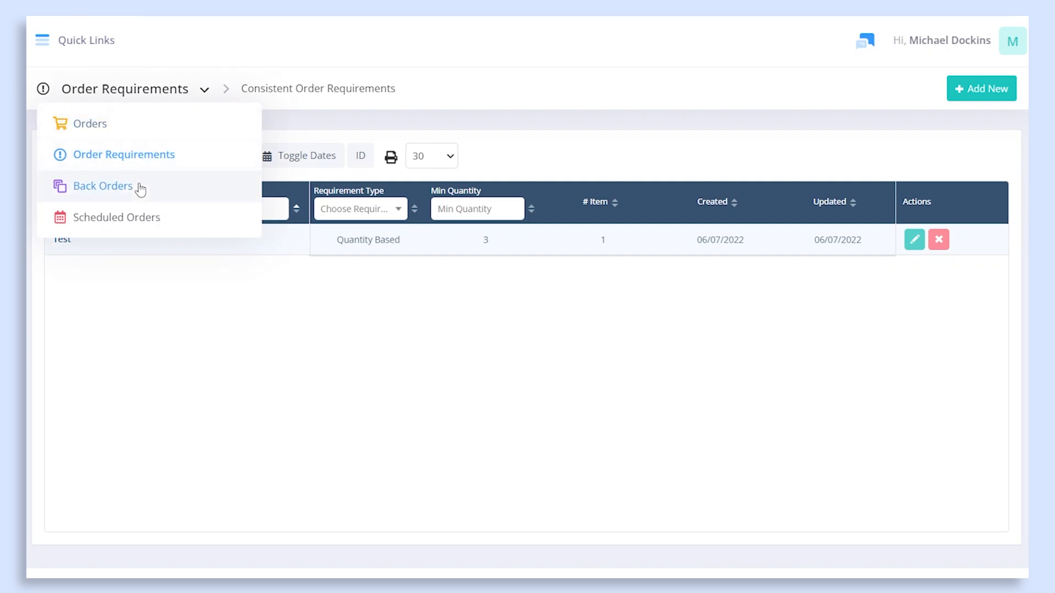
click(141, 189)
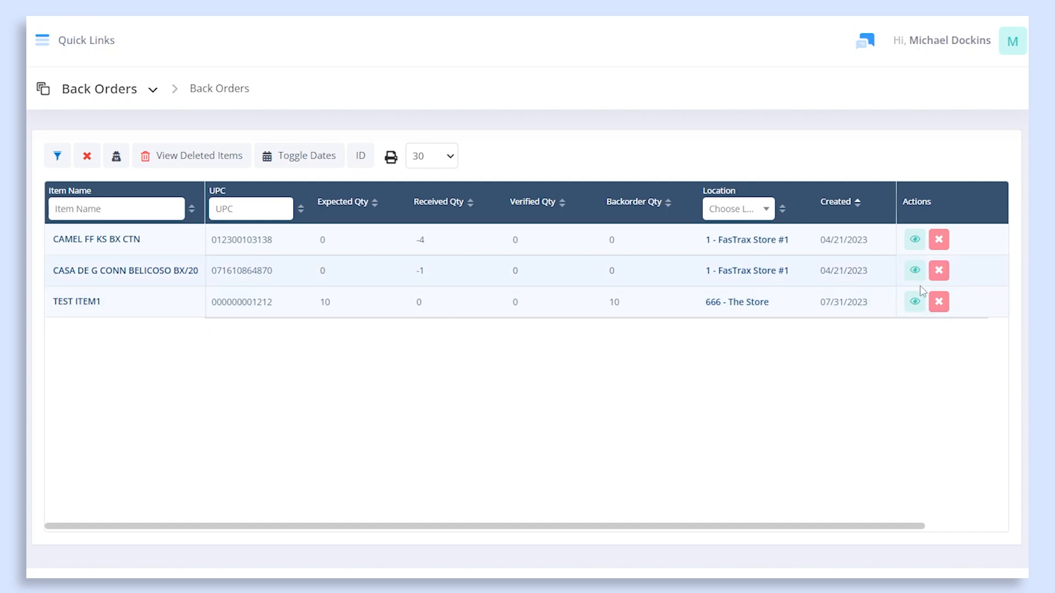
click(915, 240)
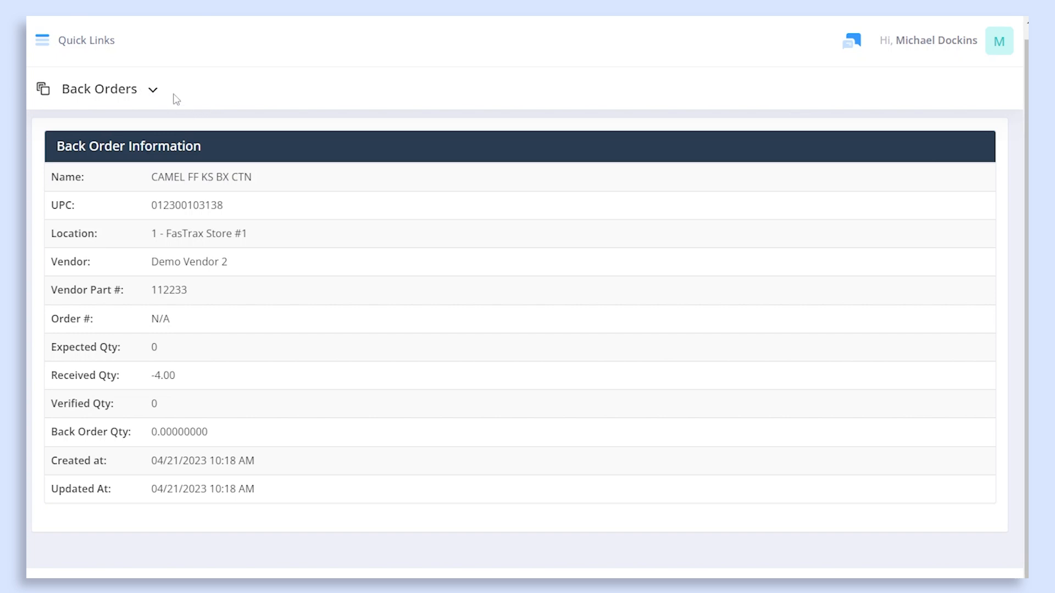
click(151, 92)
click(143, 203)
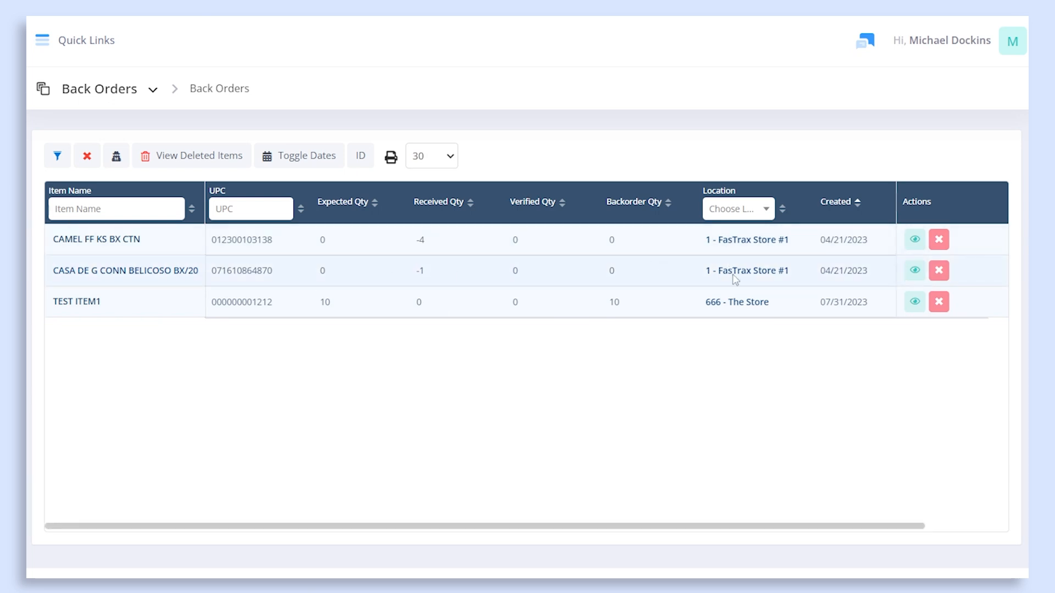
Step: Look through the back order columns and delete the TEST ITEM1 back order
drag(739, 525, 970, 506)
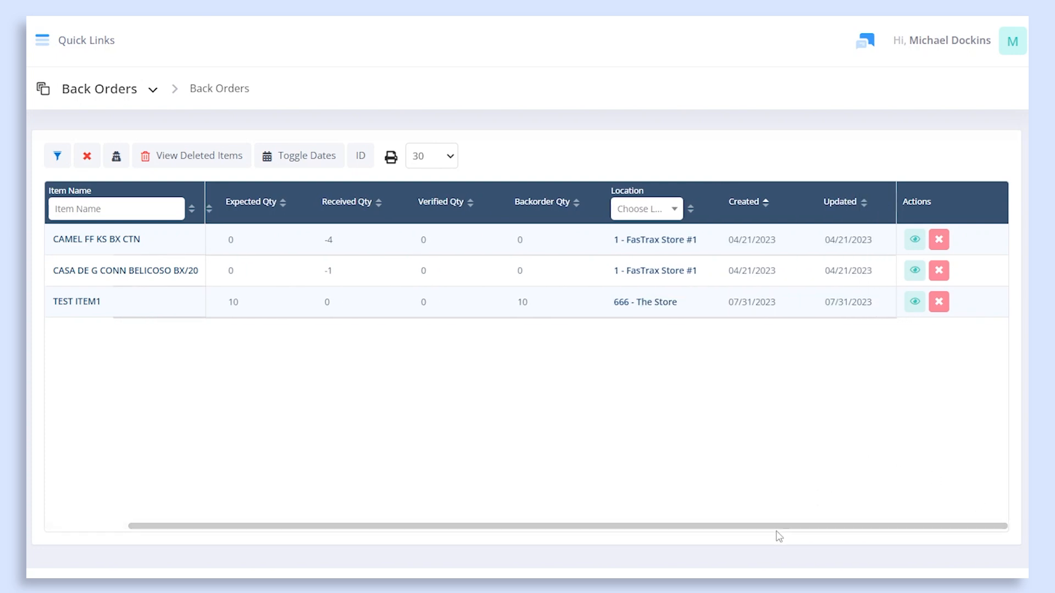
drag(760, 532, 628, 529)
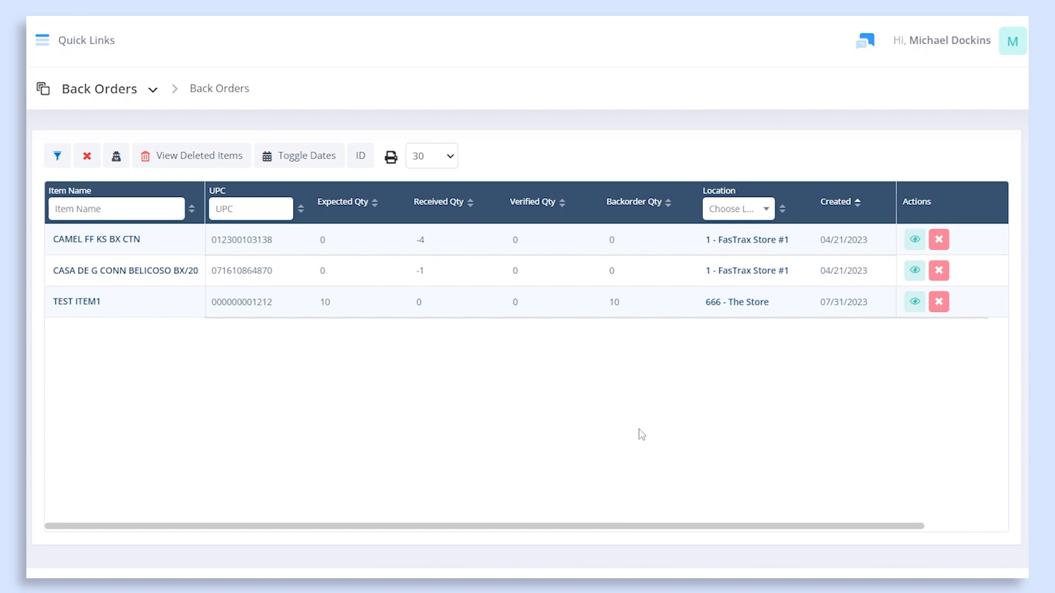
click(941, 309)
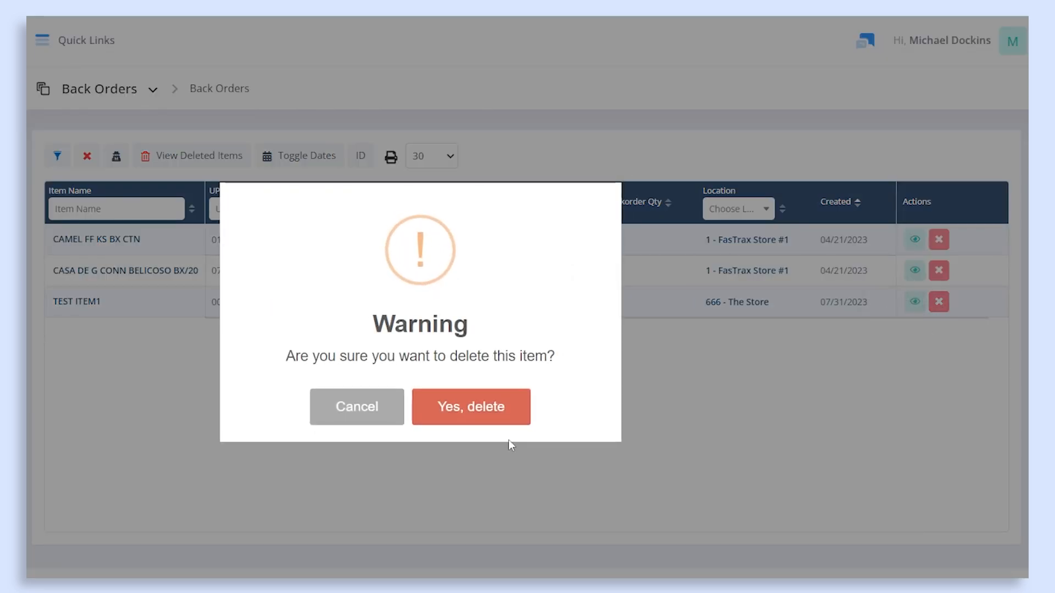
click(501, 404)
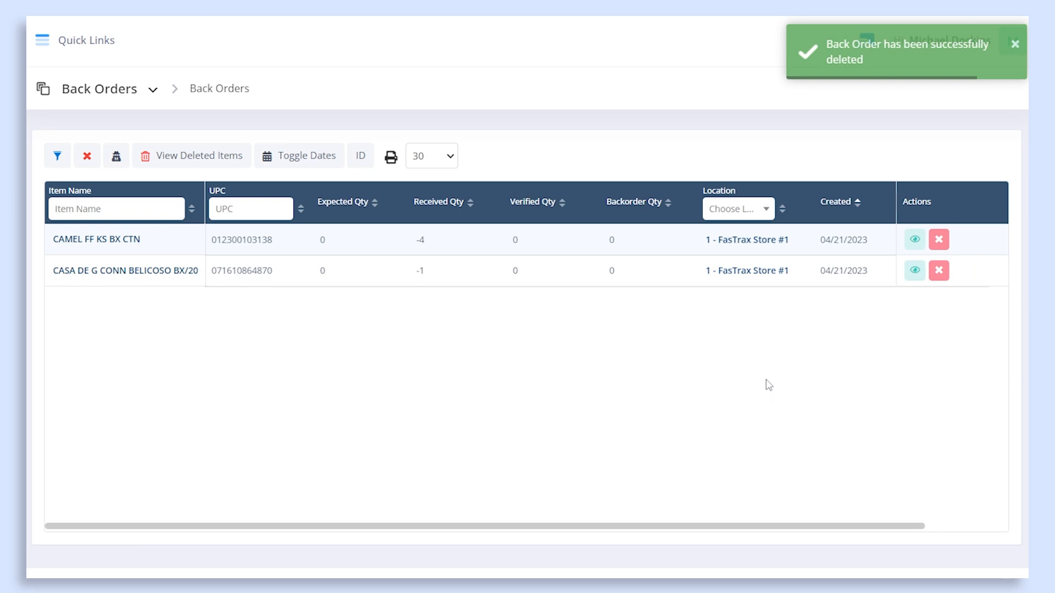
Step: Go to the Scheduled Orders list and start a new scheduled order
click(136, 88)
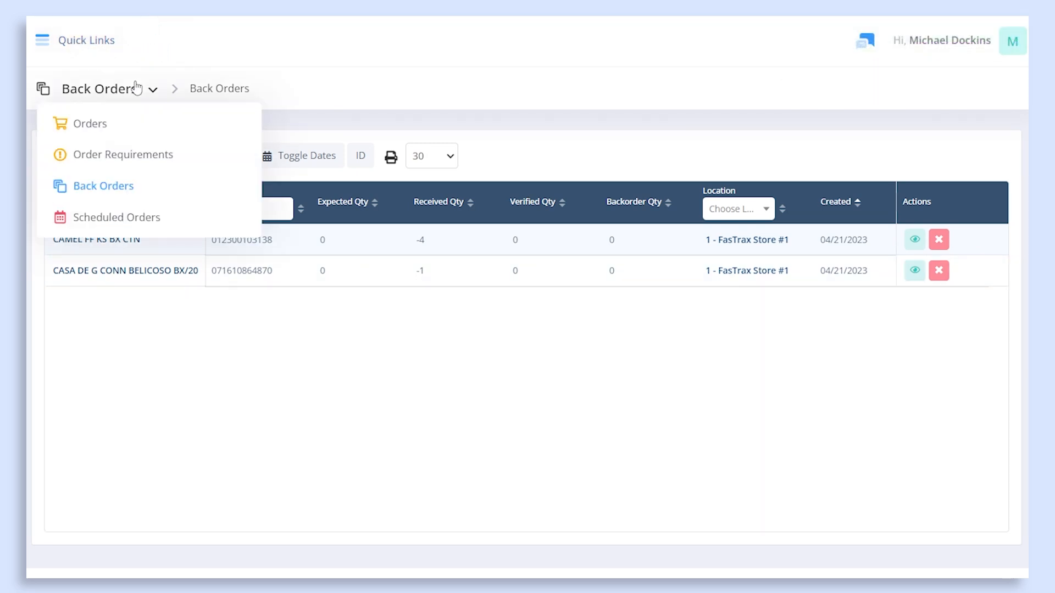
click(122, 216)
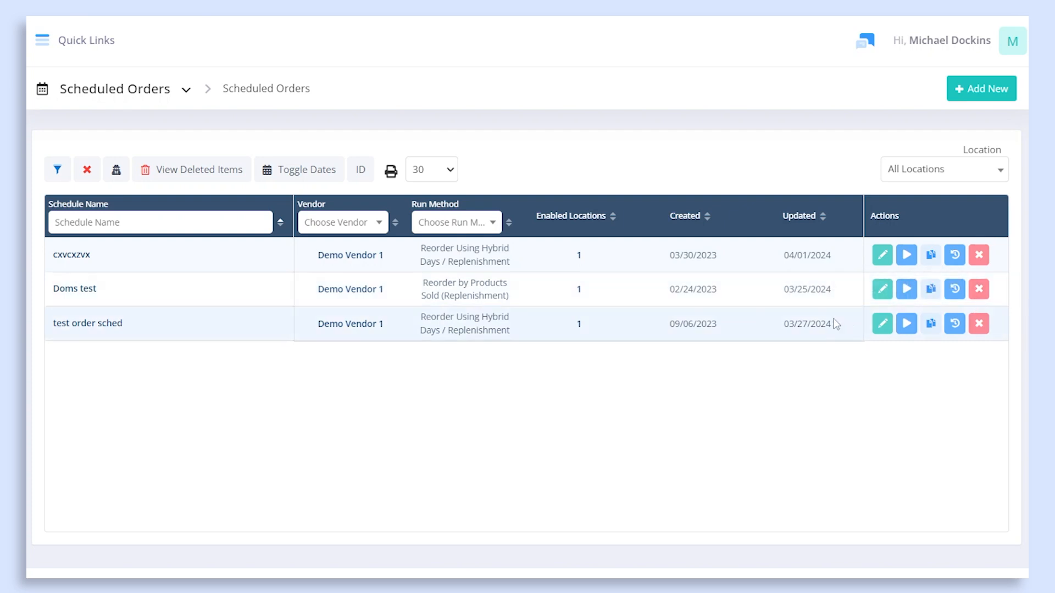
click(979, 94)
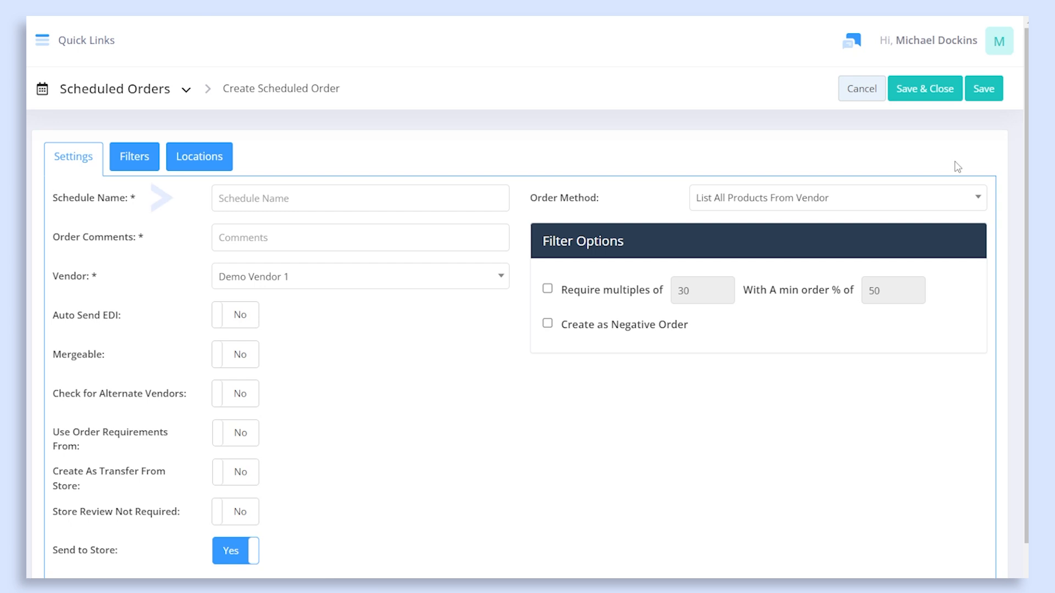
Step: Name the schedule "Scheduled Order", enter "Order" as the order comments and use Demo Vendor 1 as the vendor
click(232, 199)
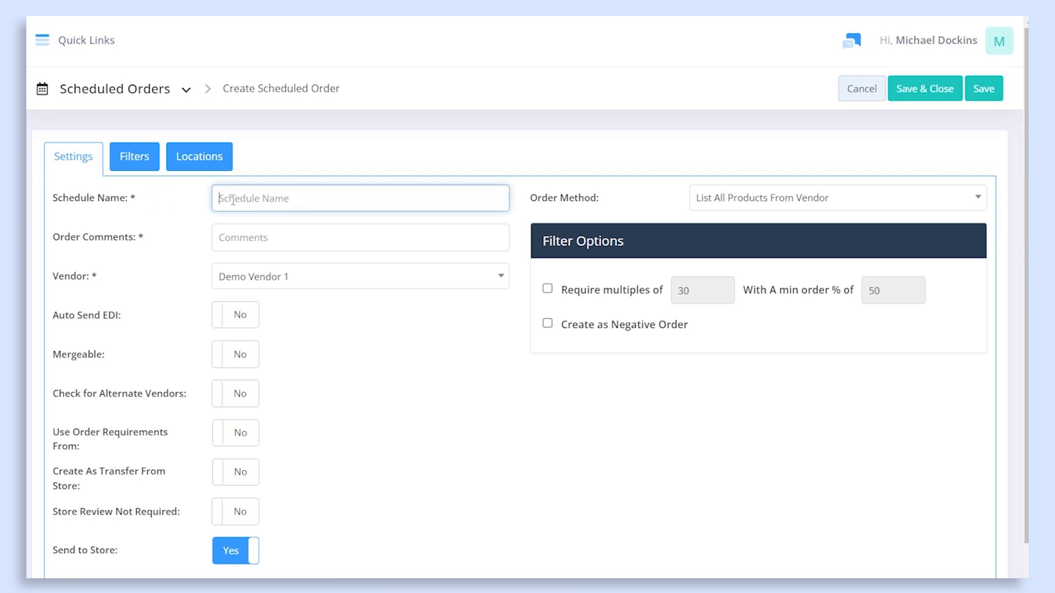
text(Scheduled Order)
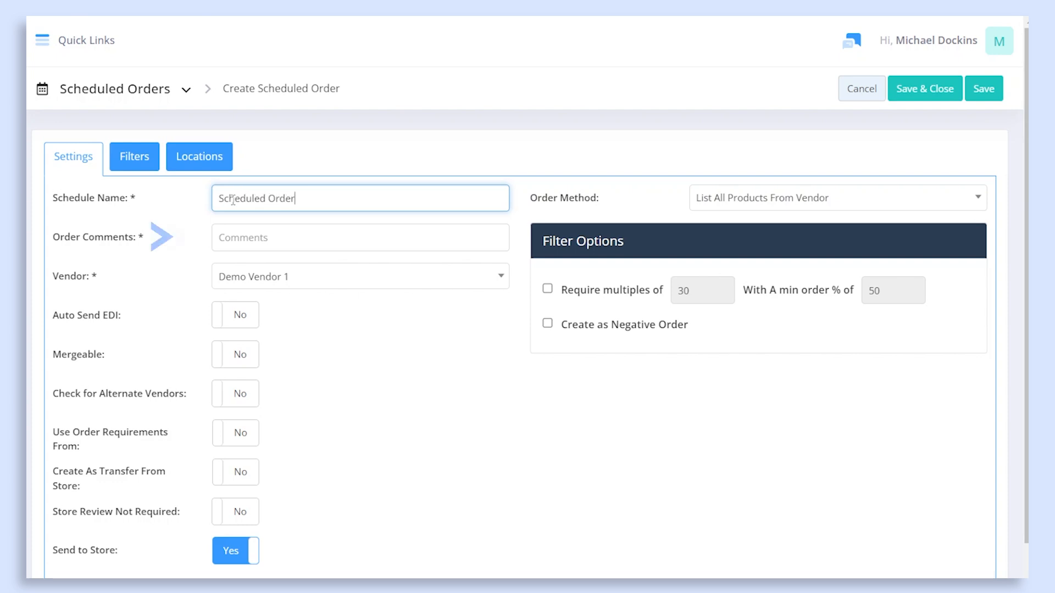
click(260, 237)
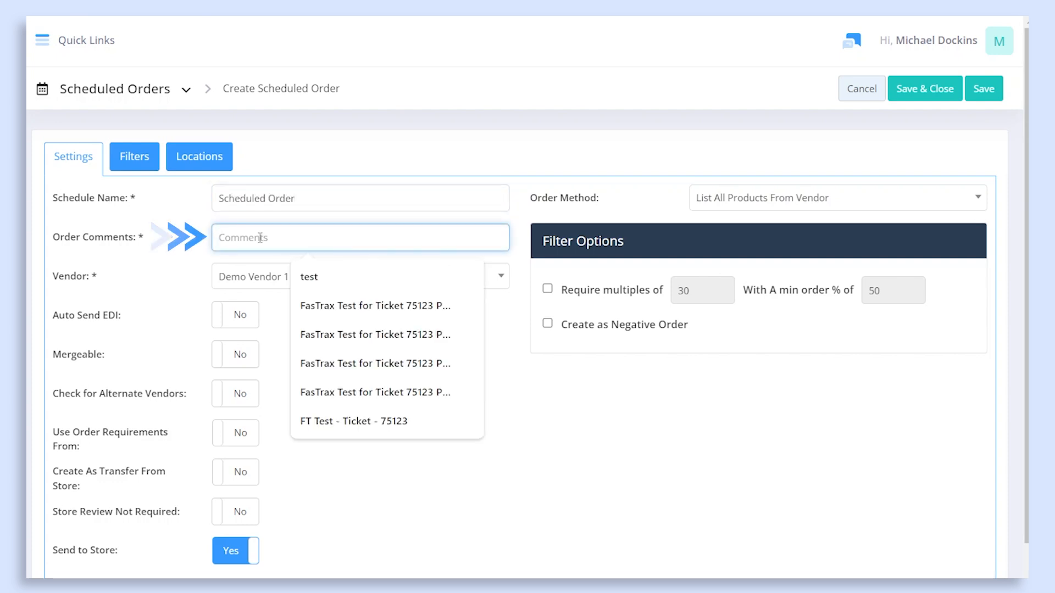
text(Order)
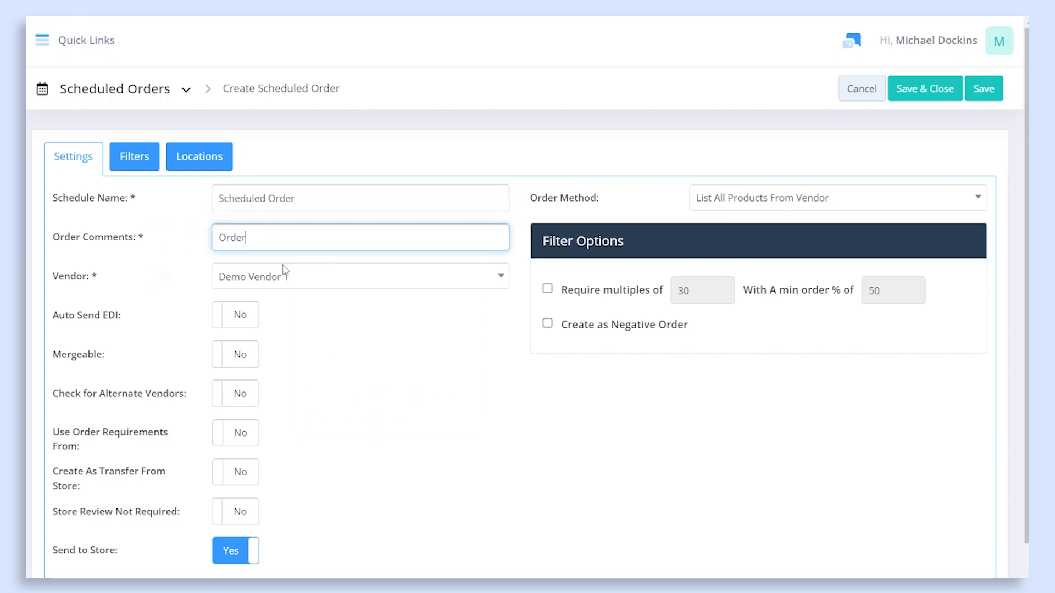
click(316, 277)
click(313, 330)
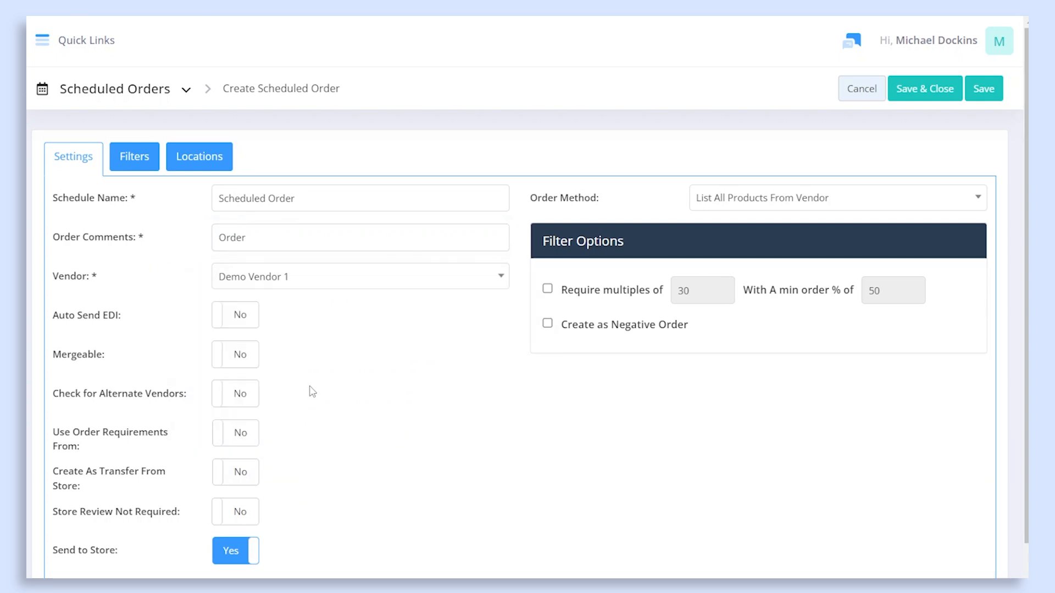
Step: Switch Auto Send EDI, Mergeable and Check for Alternate Vendors to Yes and back to No, one after another
click(243, 317)
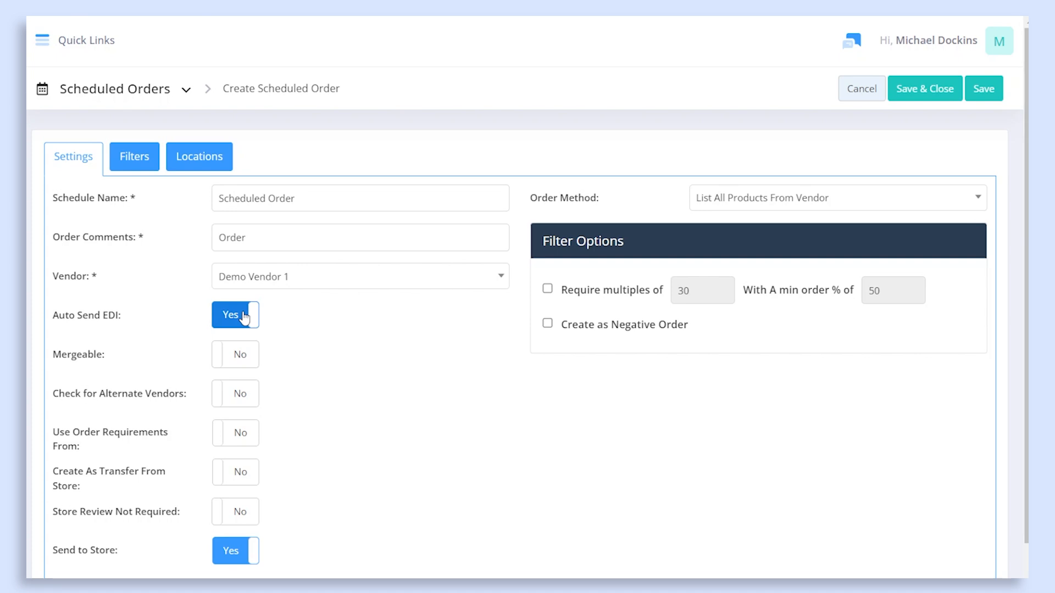
click(239, 324)
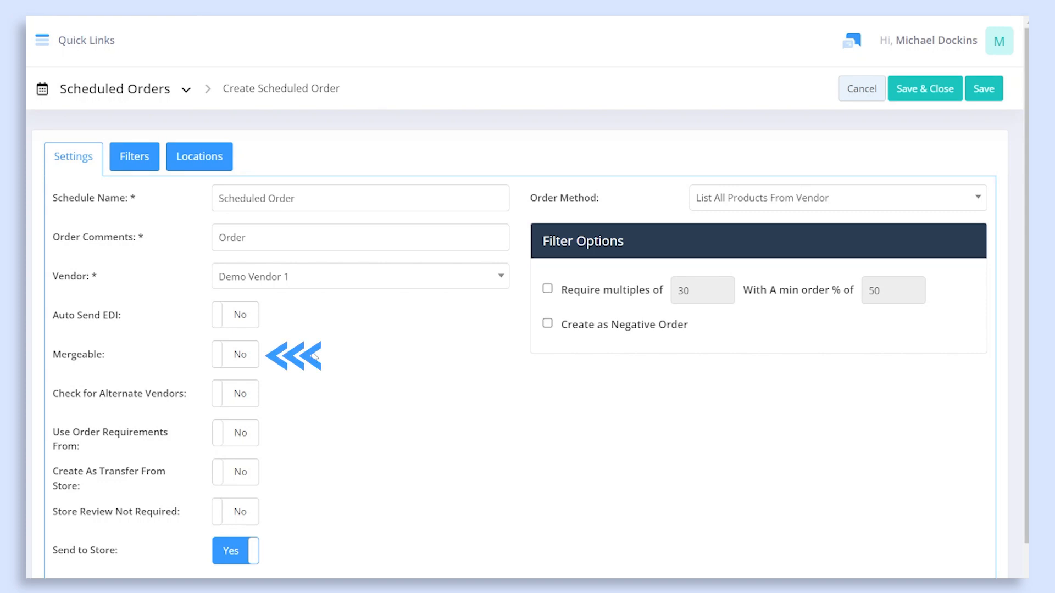
click(246, 356)
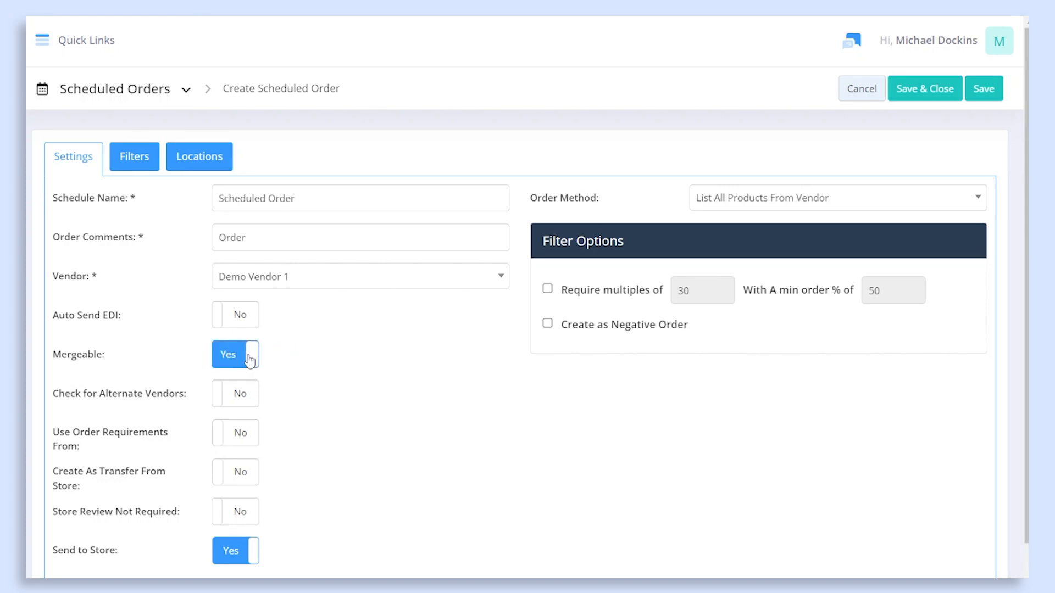
click(249, 359)
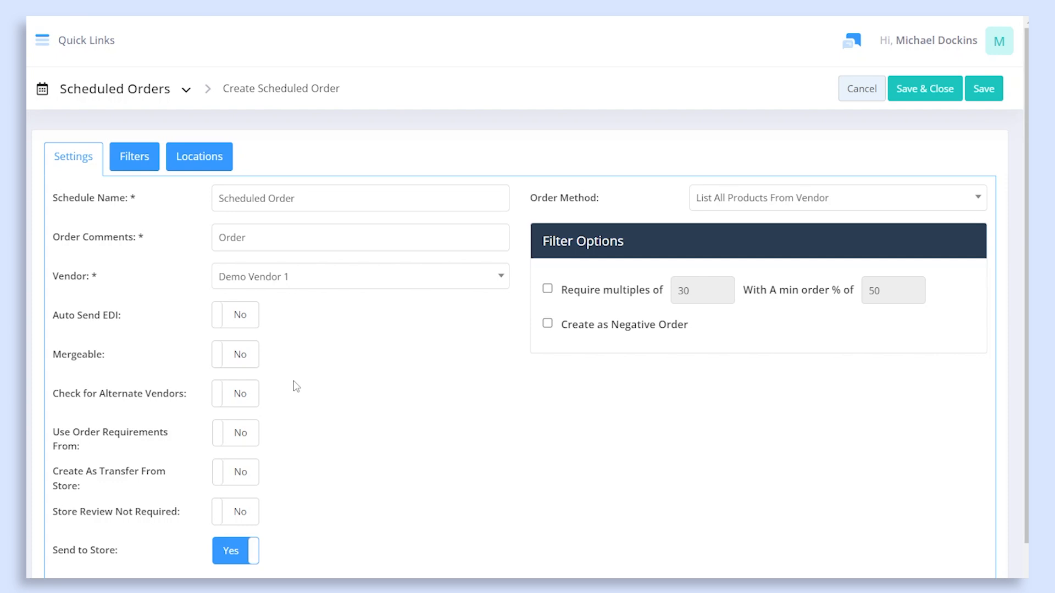
click(237, 393)
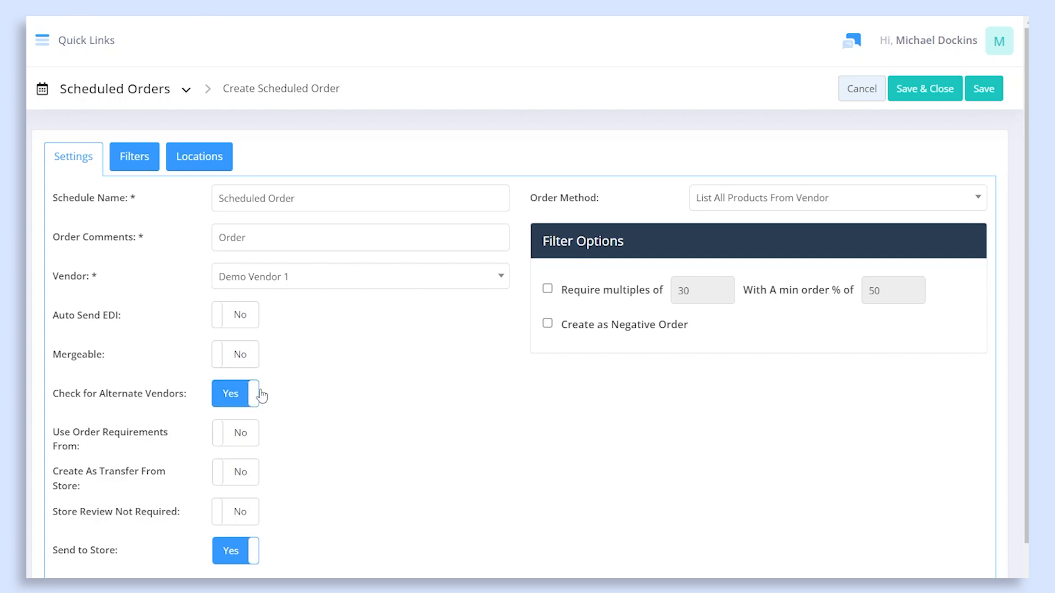
click(253, 396)
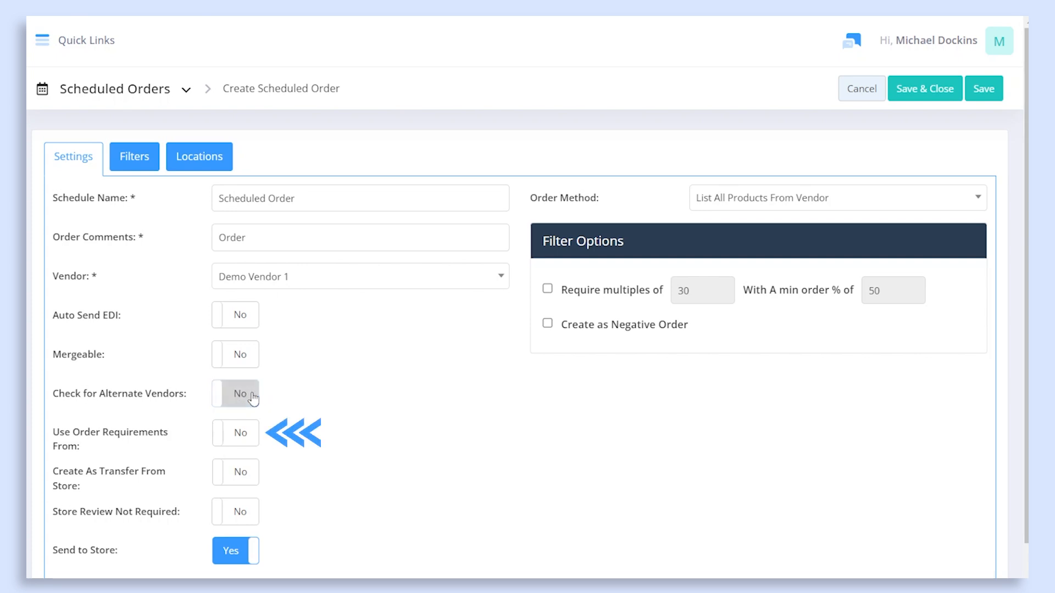
Step: Switch Use Order Requirements From to Yes, check its source choice with Test selected, and switch it back to No
click(251, 434)
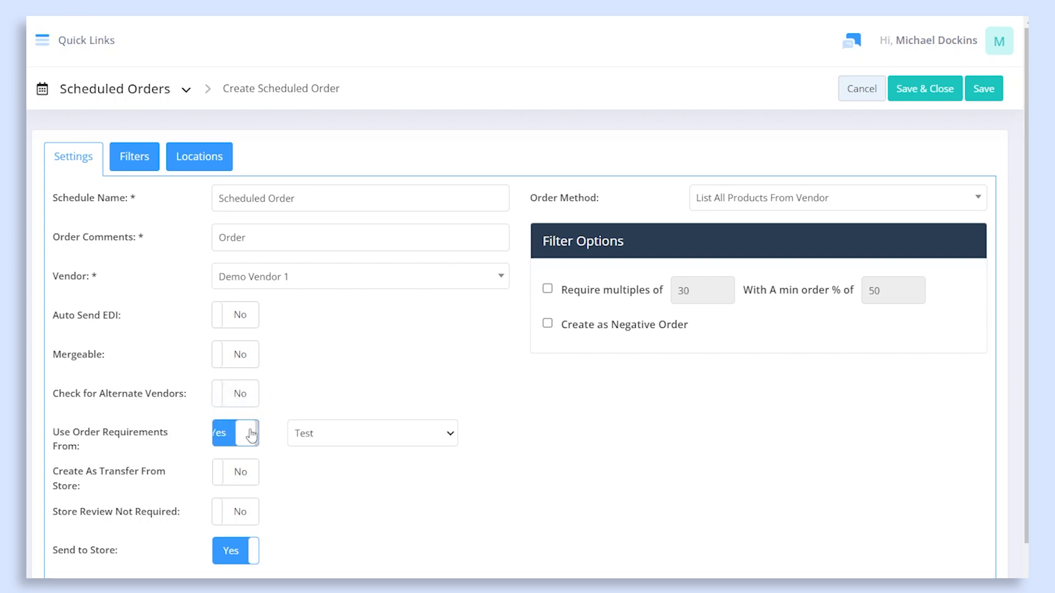
click(310, 444)
click(321, 438)
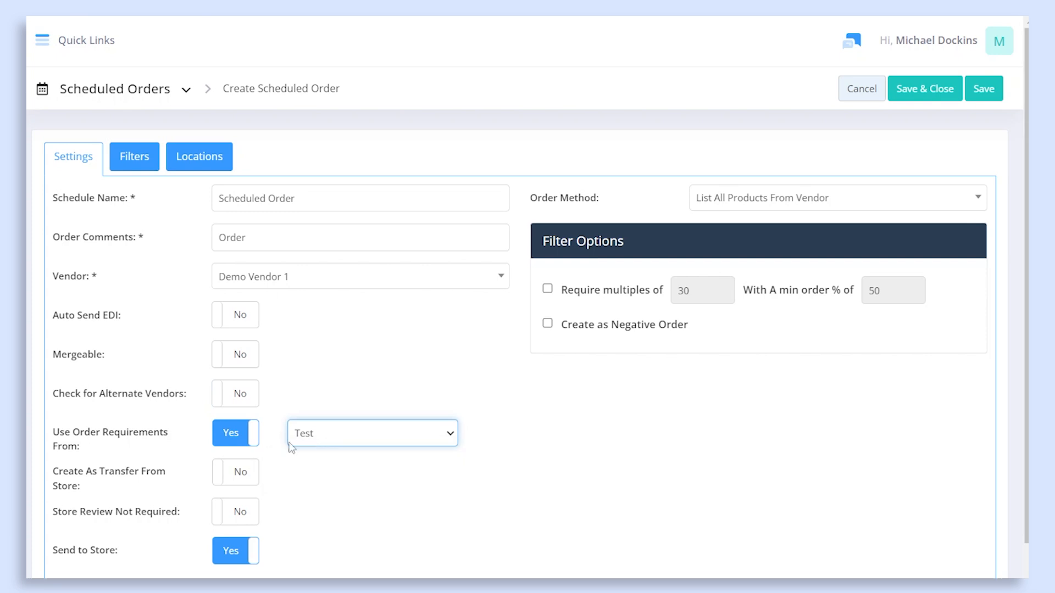
click(250, 441)
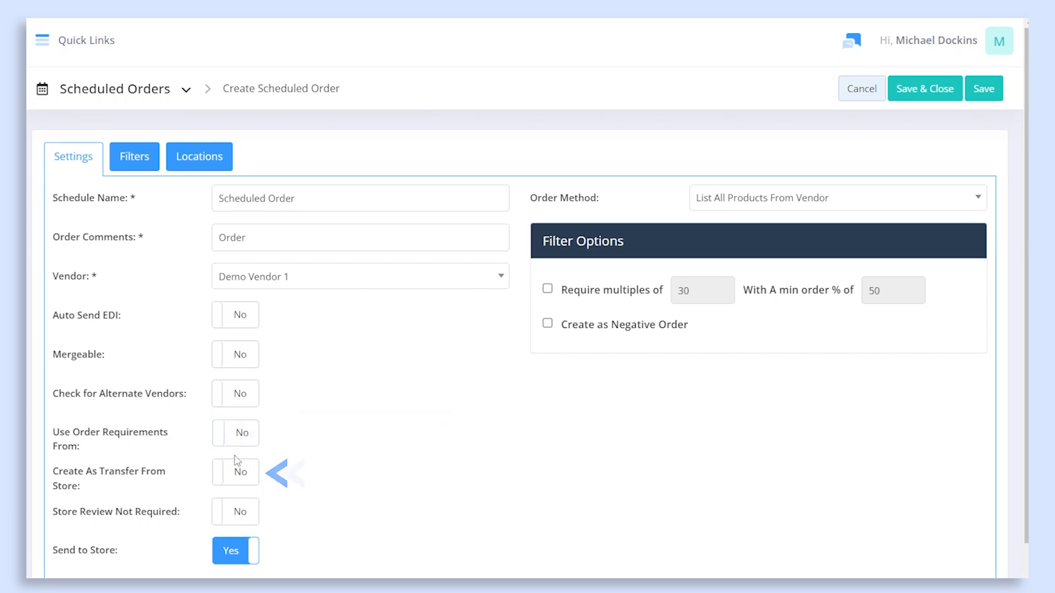
Step: Switch Create As Transfer From Store to Yes, pick 1 - FasTrax Store #1, and switch the option back to No
click(242, 476)
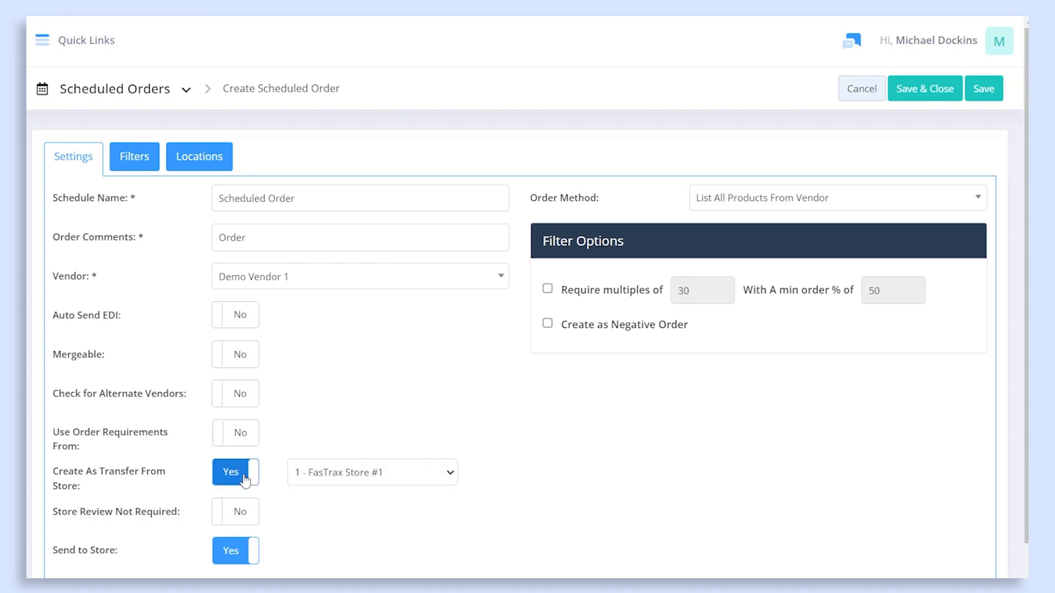
click(344, 473)
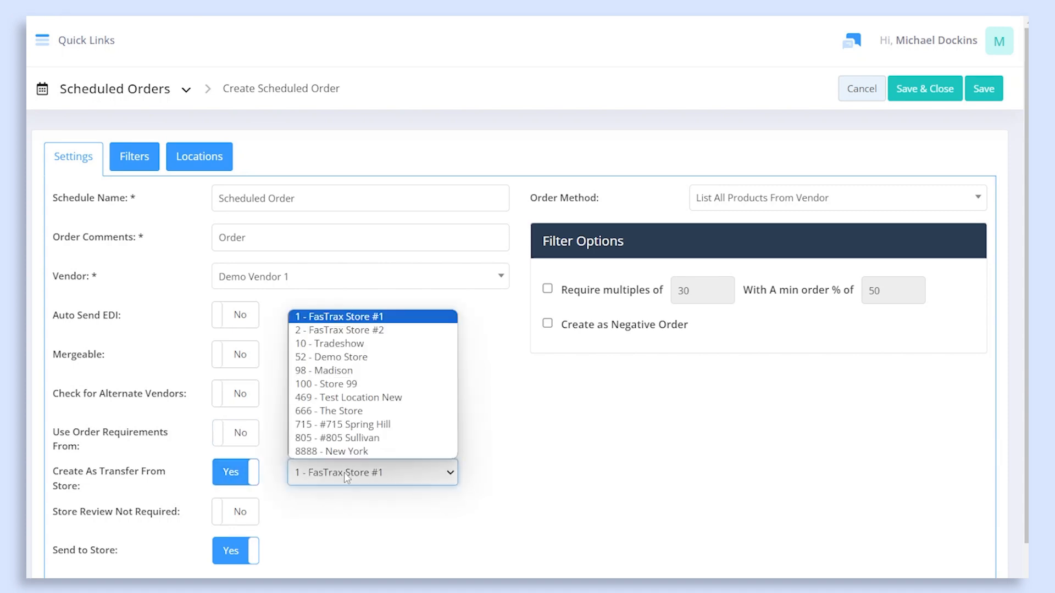
click(321, 318)
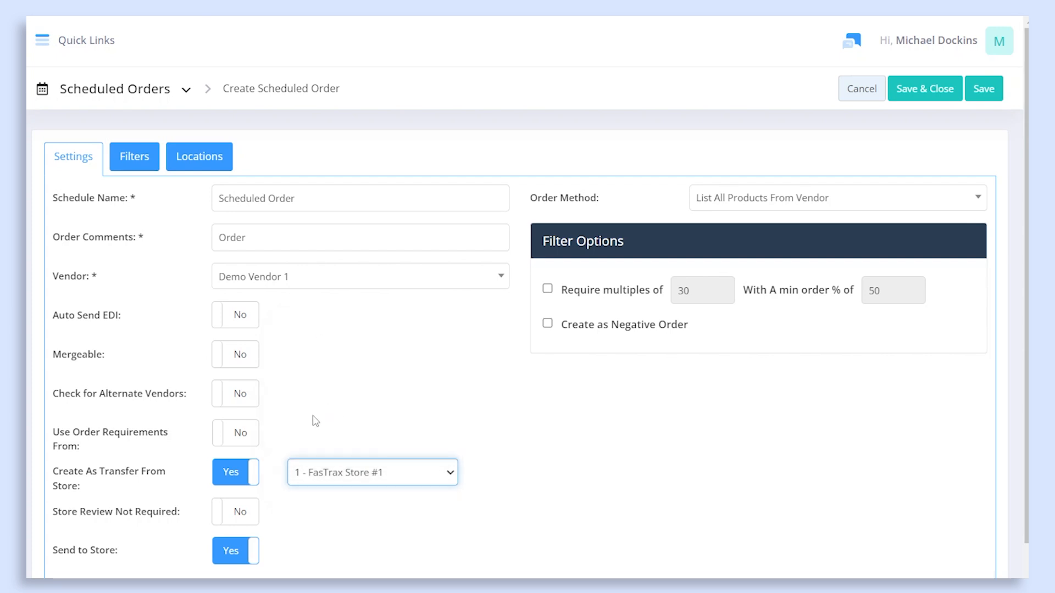
click(233, 483)
Step: Switch Store Review Not Required to Yes and back to No
click(243, 504)
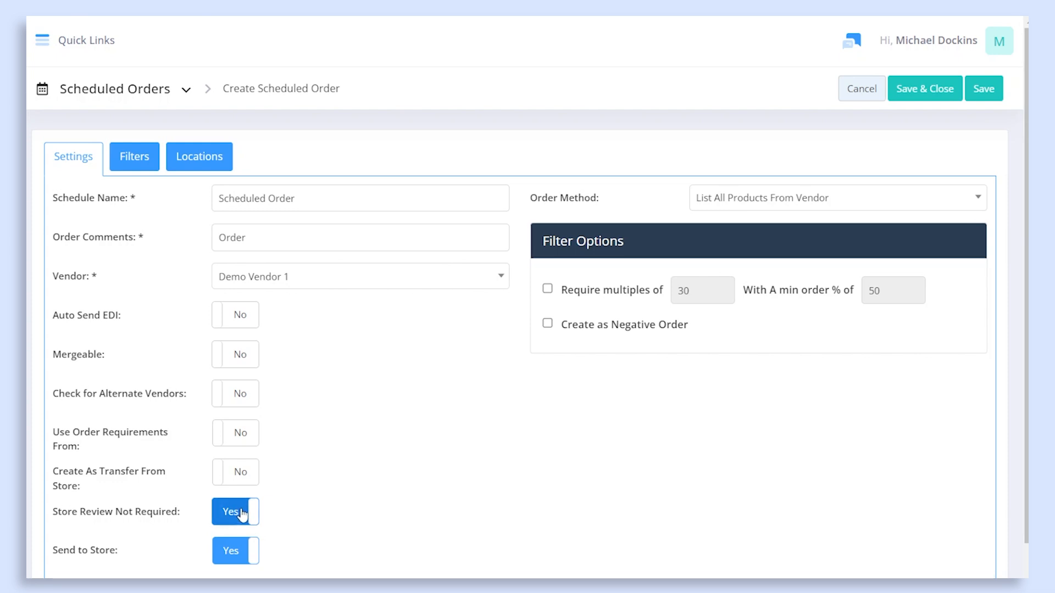
click(242, 514)
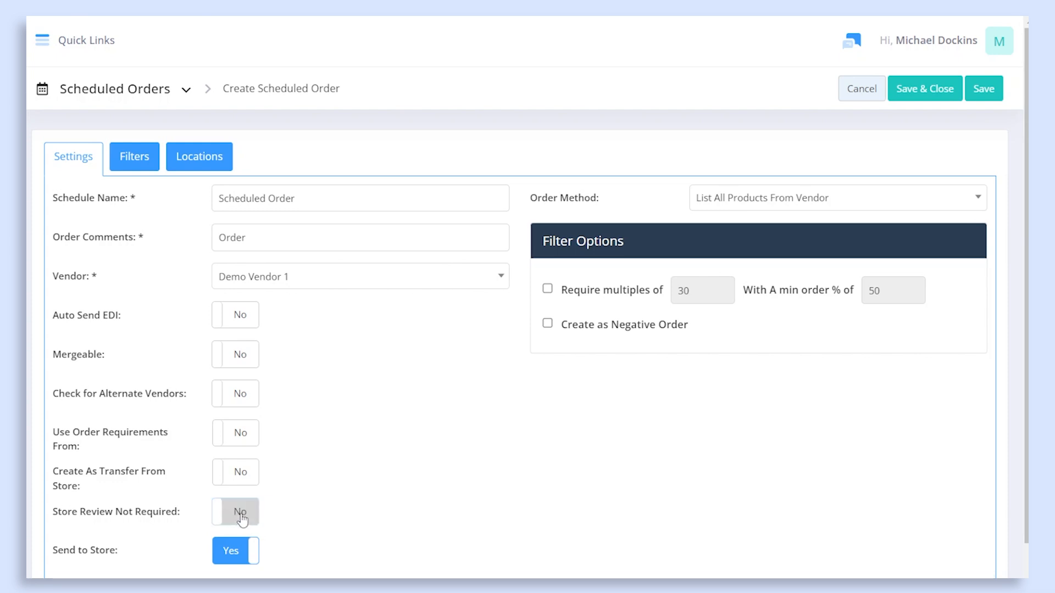
scroll(250, 526, down, 1)
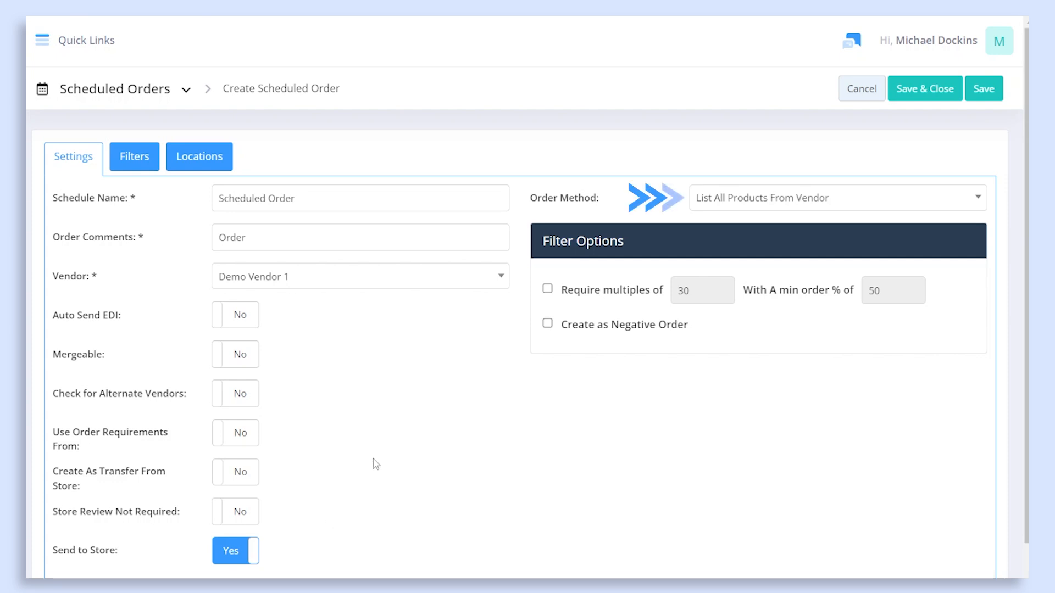
Step: Look over the available order methods and order filter choices, leaving List All Products From Vendor and All selected
click(893, 204)
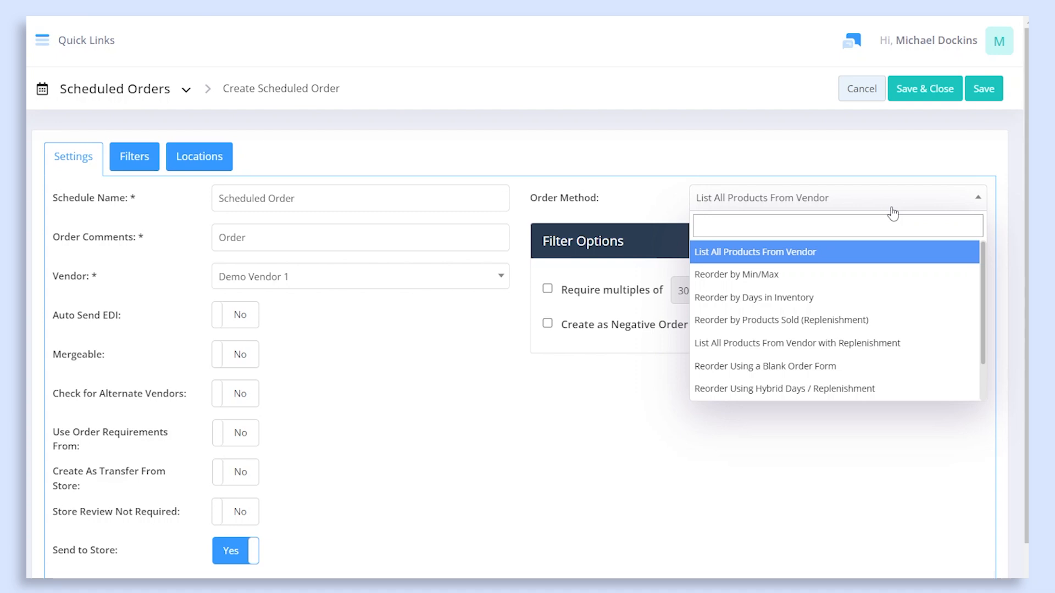
click(301, 160)
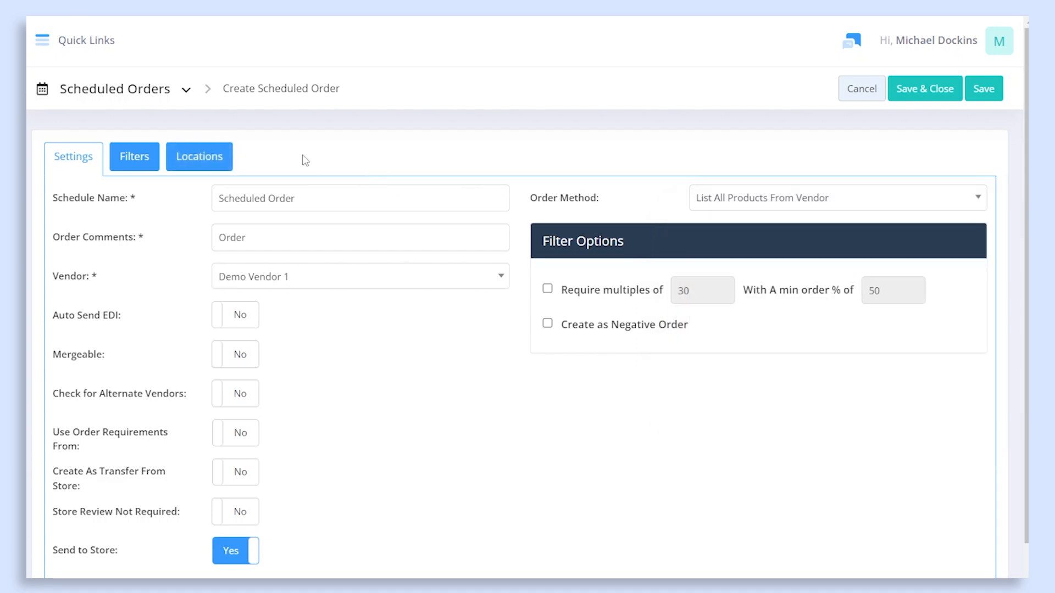
click(122, 171)
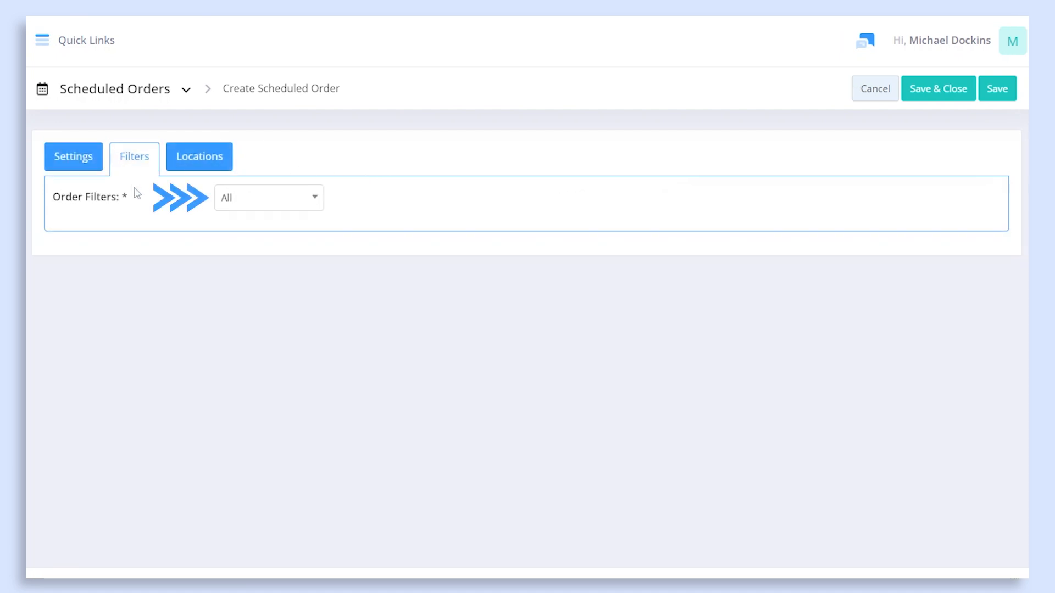
click(314, 206)
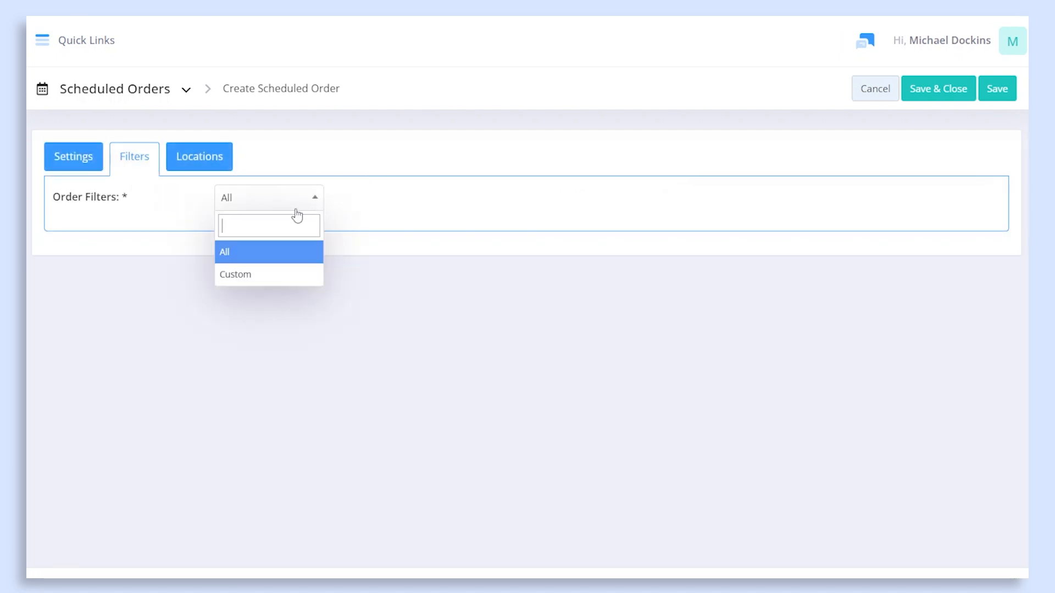
click(96, 233)
Step: Look through the schedule's store locations and enable FasTrax Store #1
click(190, 162)
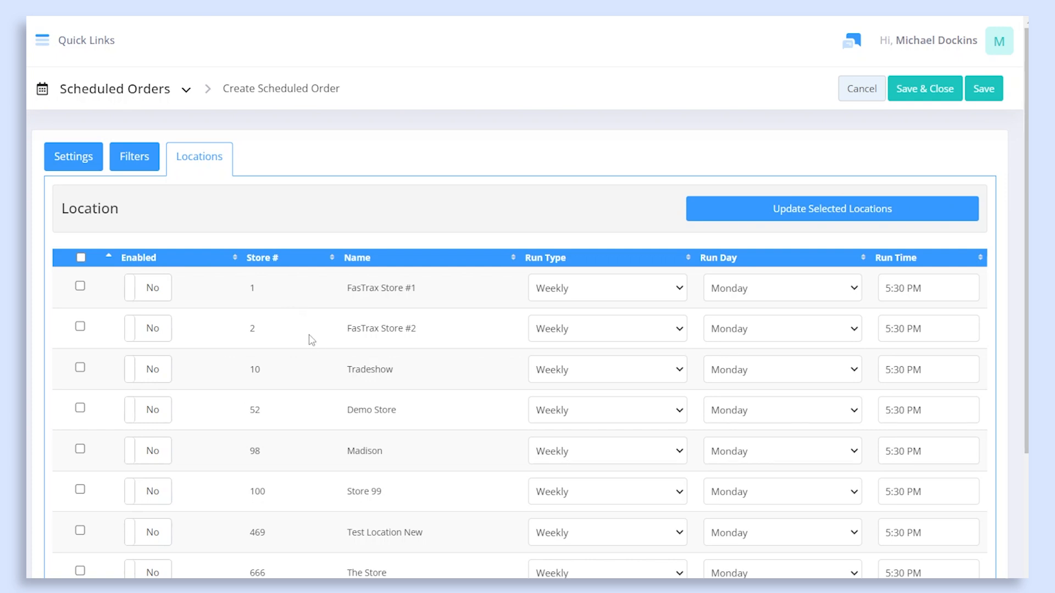
scroll(317, 367, down, 3)
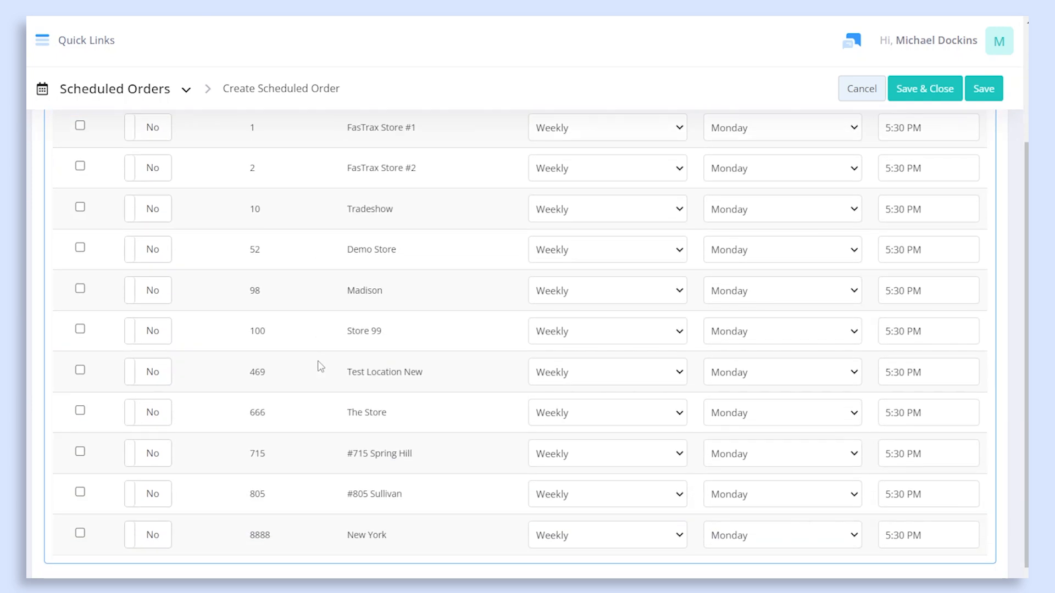
scroll(352, 390, up, 3)
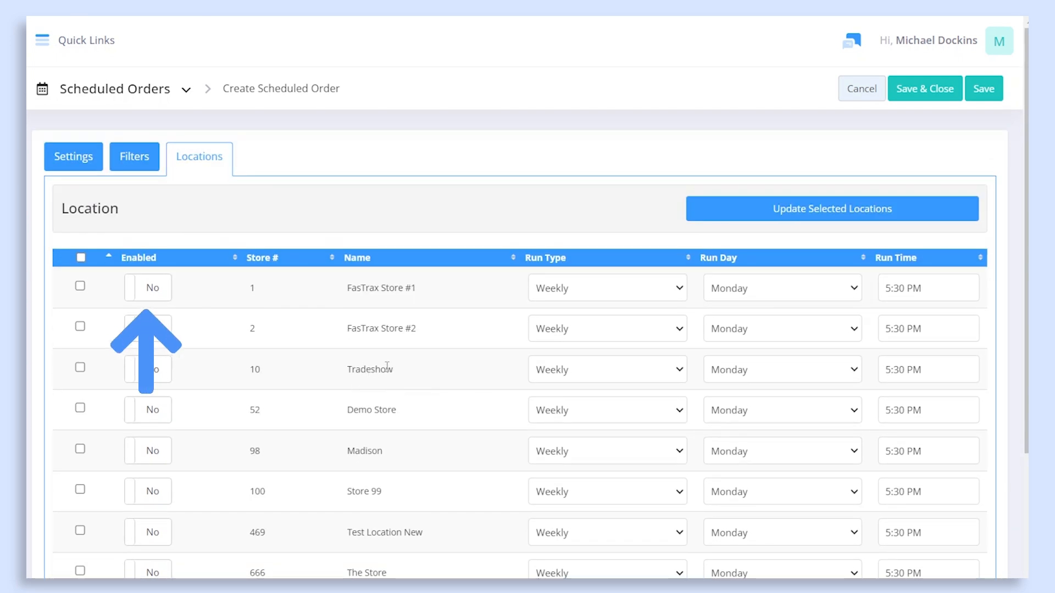
click(132, 291)
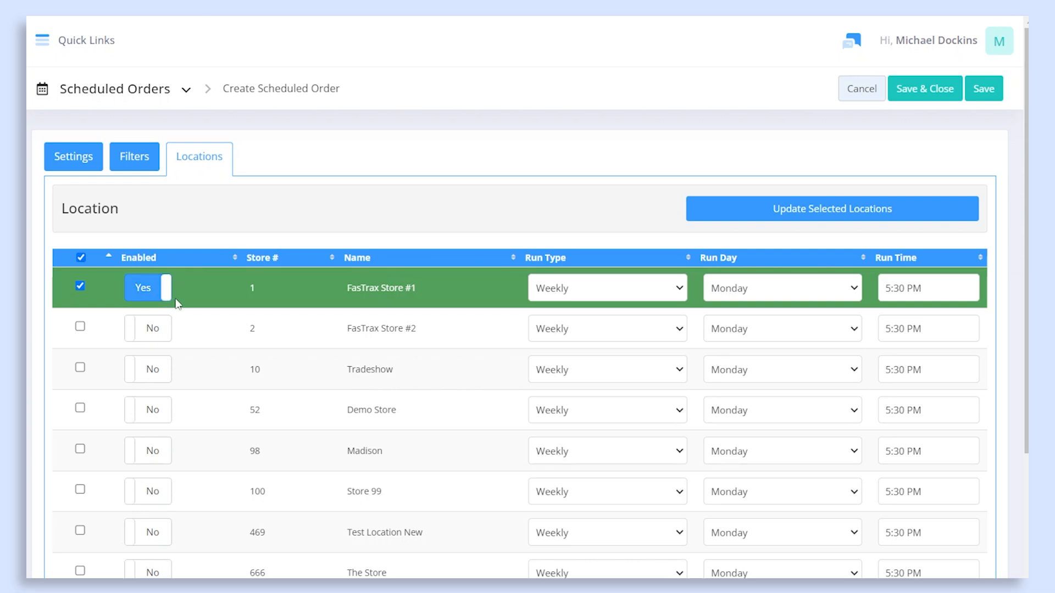
Step: Check the run type choices for FasTrax Store #1, leaving it on Weekly, and choose Monday as its run day
click(629, 292)
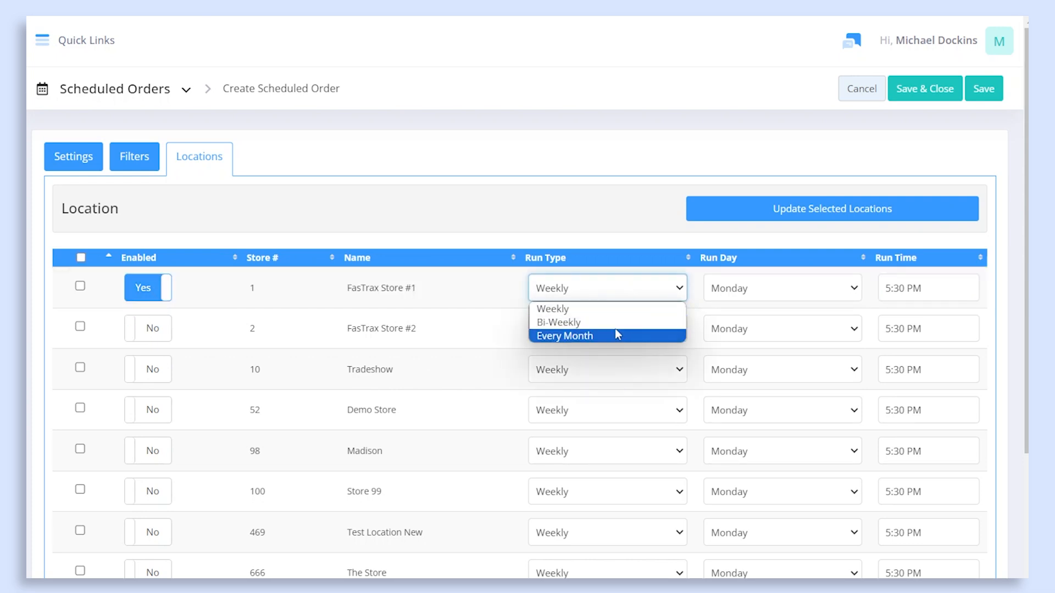
click(629, 243)
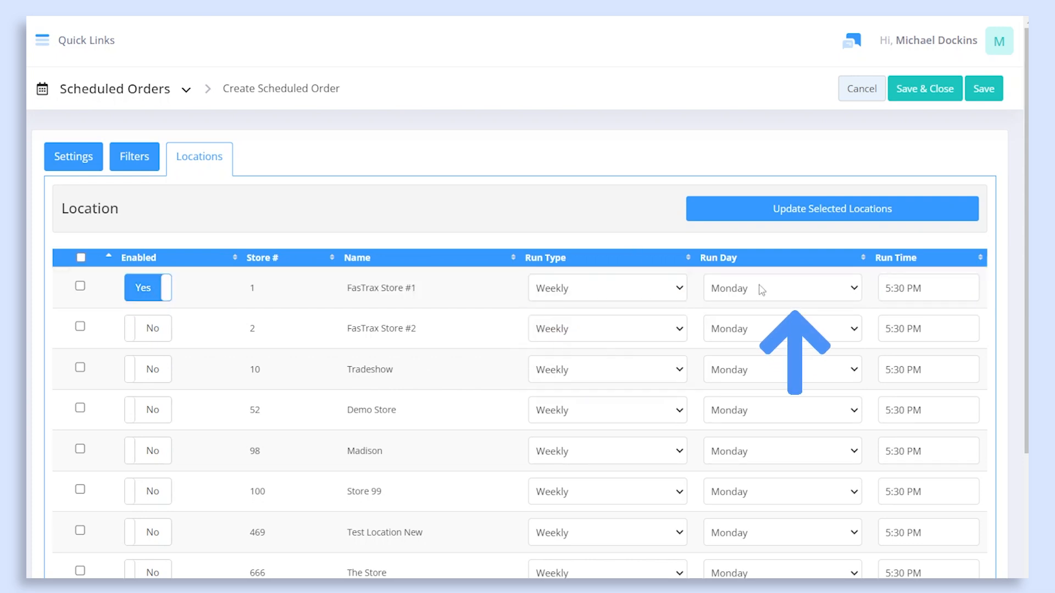
click(807, 293)
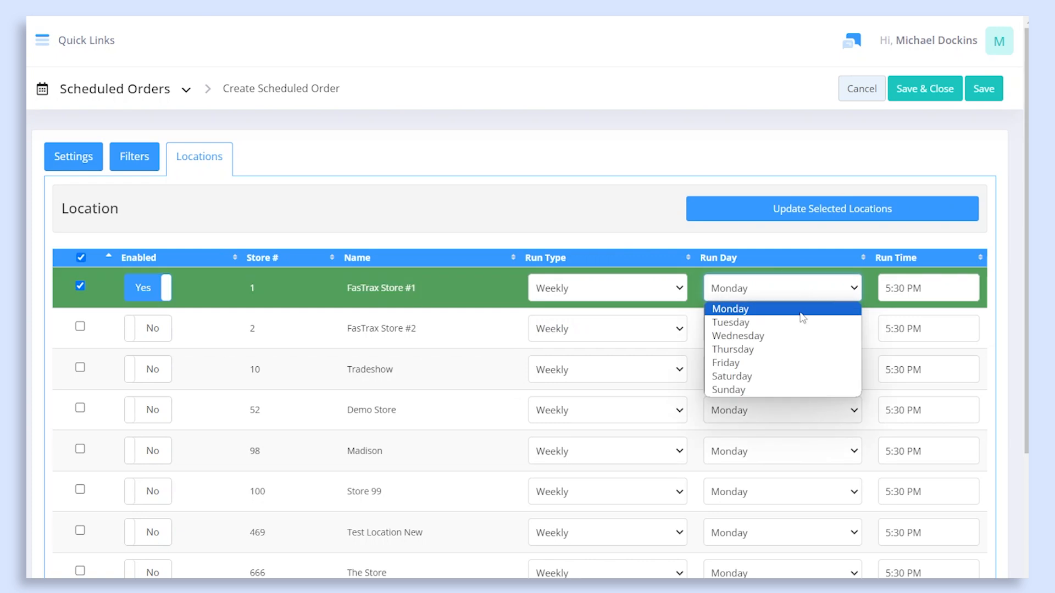
click(802, 311)
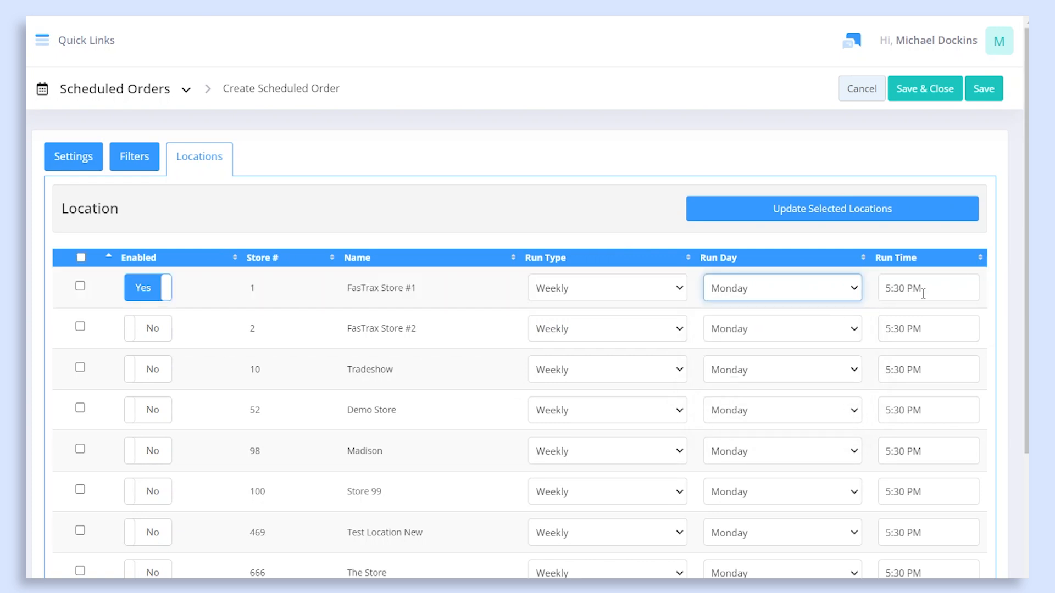
click(628, 233)
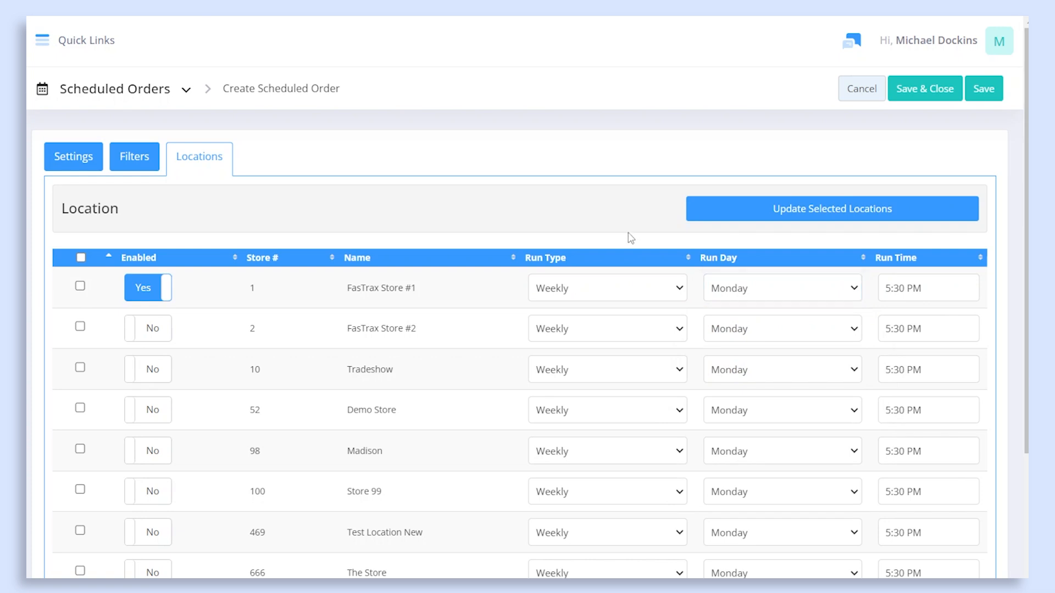